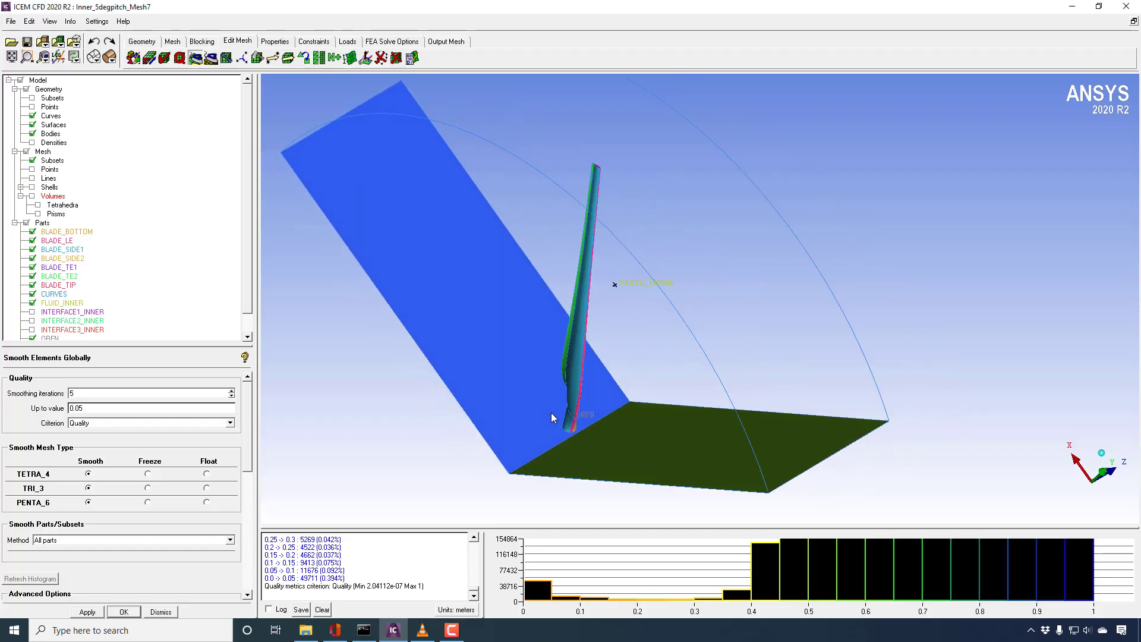
Step: Examine the blade, the periodic sector and the blade root up close, along with the body creation and global mesh setup options
{"action": "left_click_drag", "start_coordinate": [533, 324], "coordinate": [553, 375]}
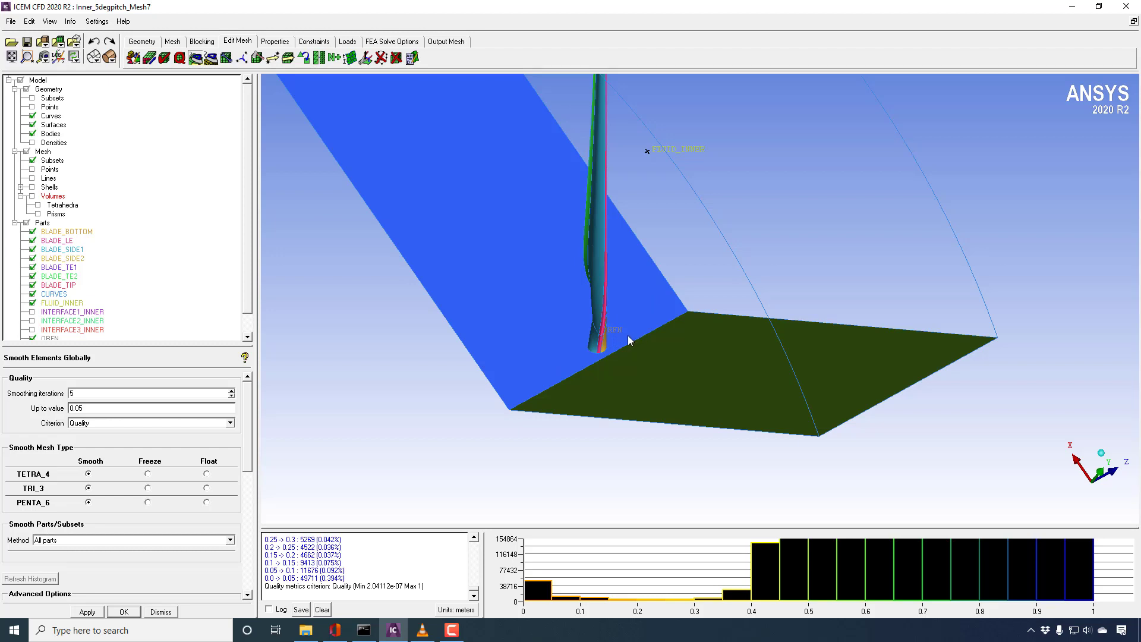
{"action": "middle_click_drag", "start_coordinate": [612, 323], "coordinate": [544, 373]}
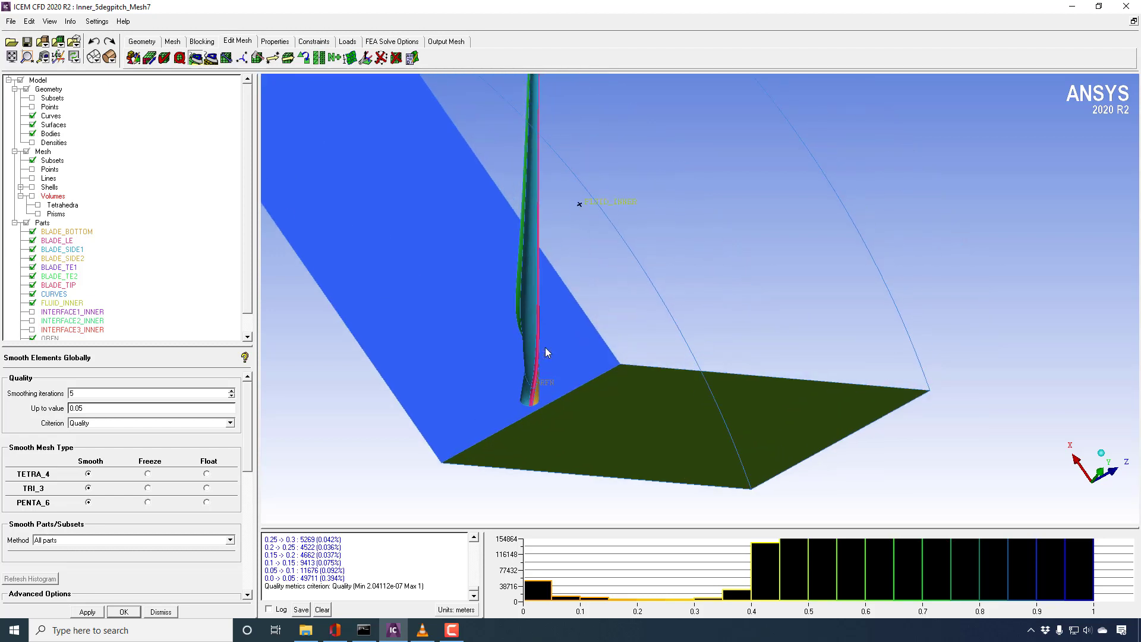
{"action": "right_click_drag", "start_coordinate": [545, 374], "coordinate": [537, 286]}
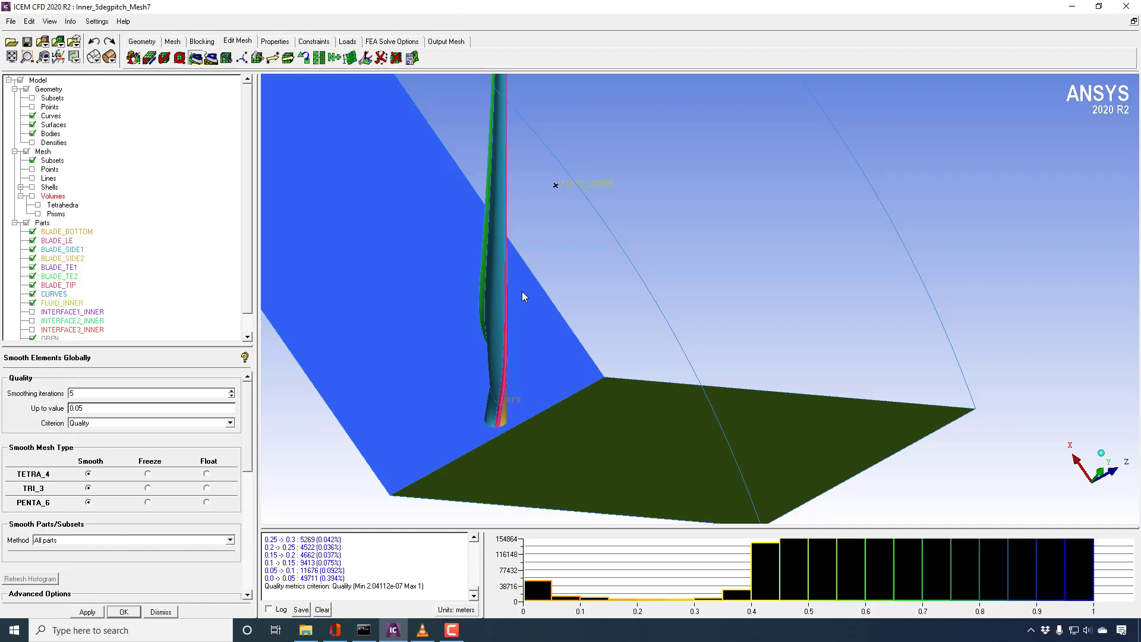
{"action": "left_click", "coordinate": [142, 41]}
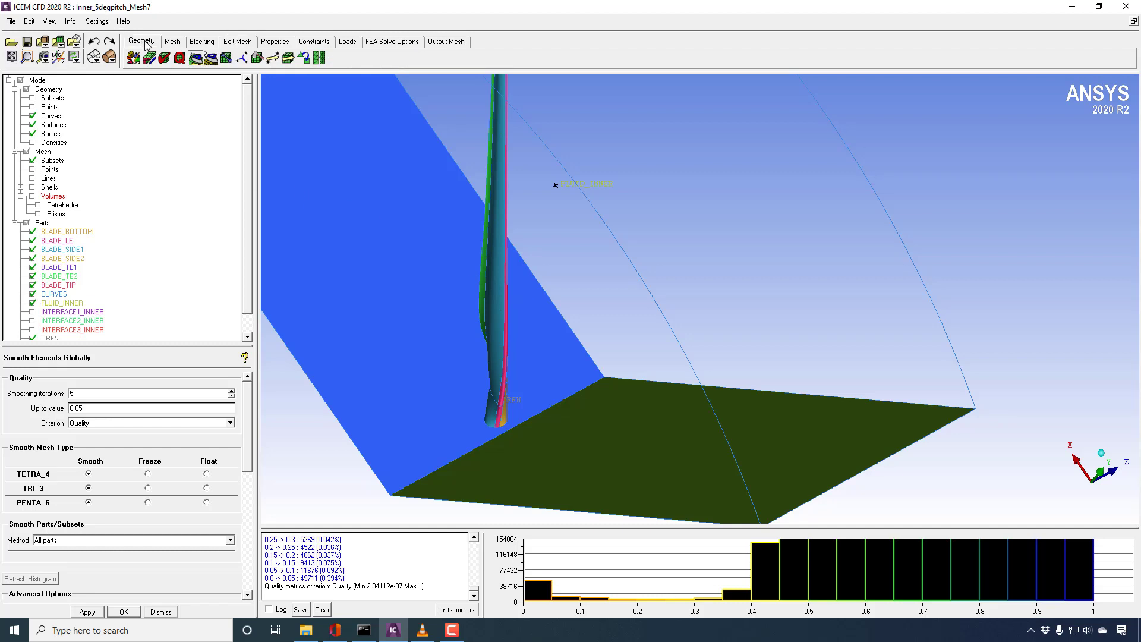
{"action": "left_click", "coordinate": [180, 59]}
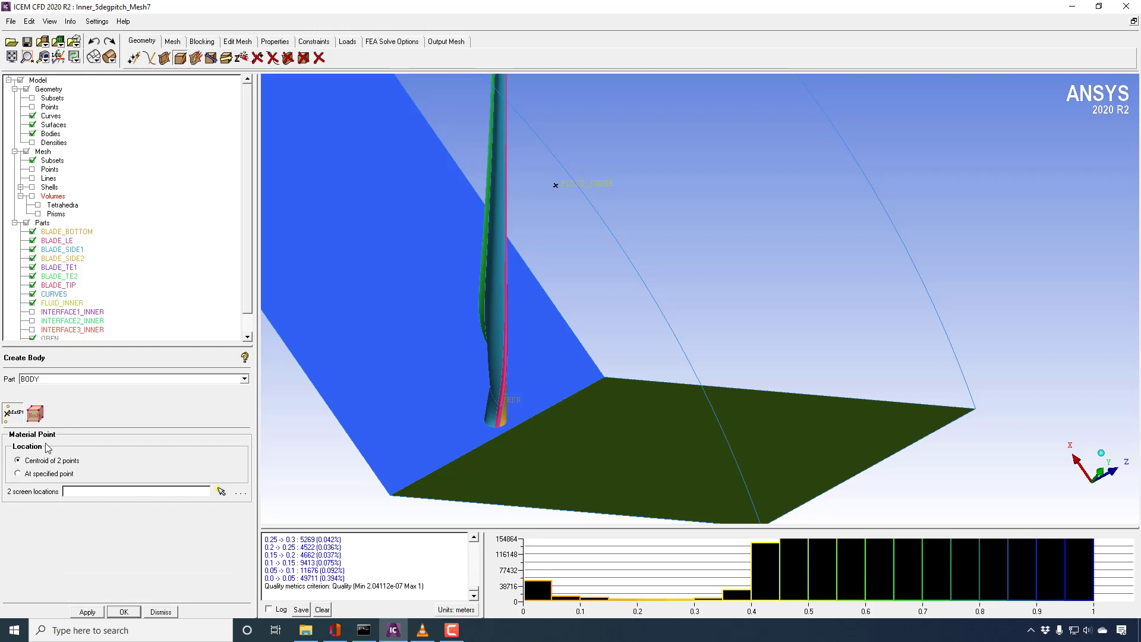
{"action": "left_click_drag", "start_coordinate": [731, 255], "coordinate": [534, 302]}
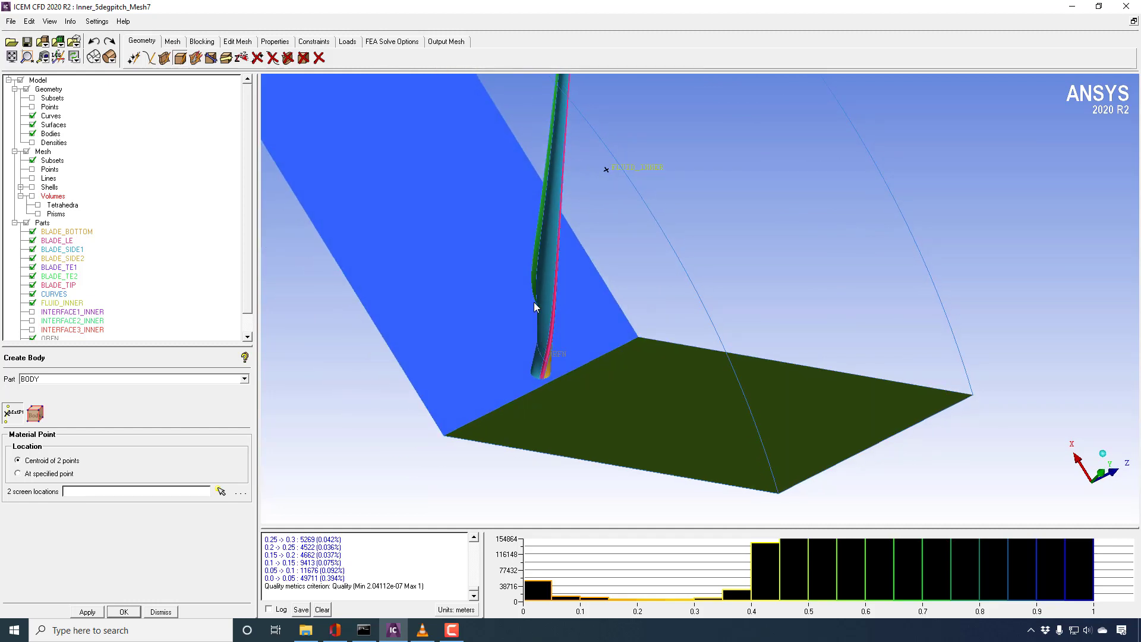
{"action": "left_click", "coordinate": [172, 41]}
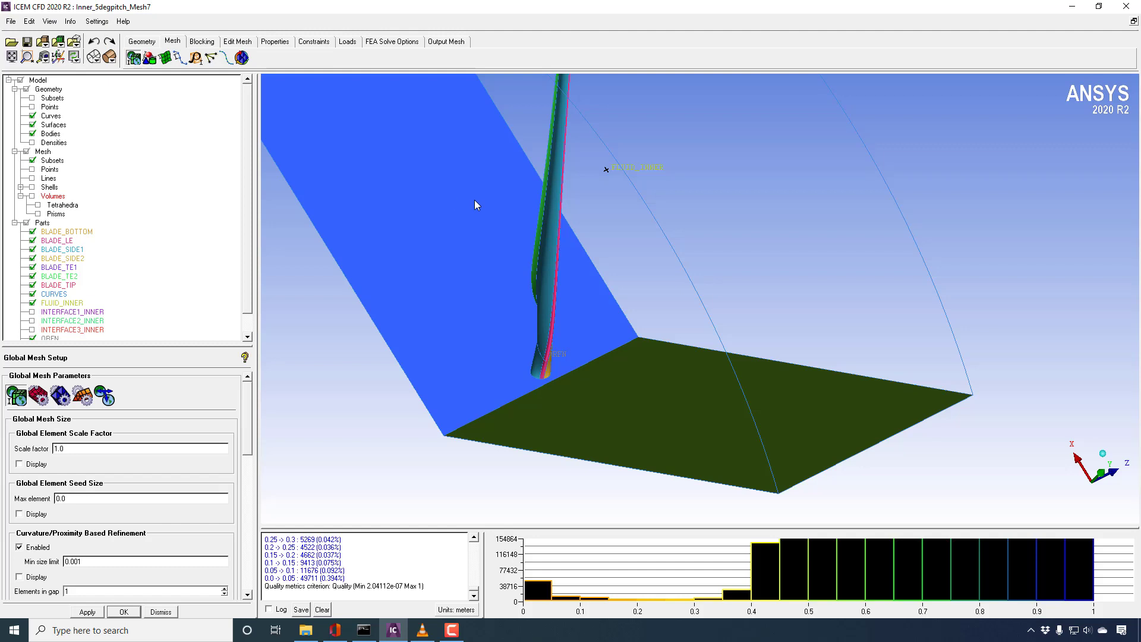
{"action": "left_click_drag", "start_coordinate": [537, 327], "coordinate": [574, 141]}
{"action": "right_click_drag", "start_coordinate": [574, 139], "coordinate": [510, 272]}
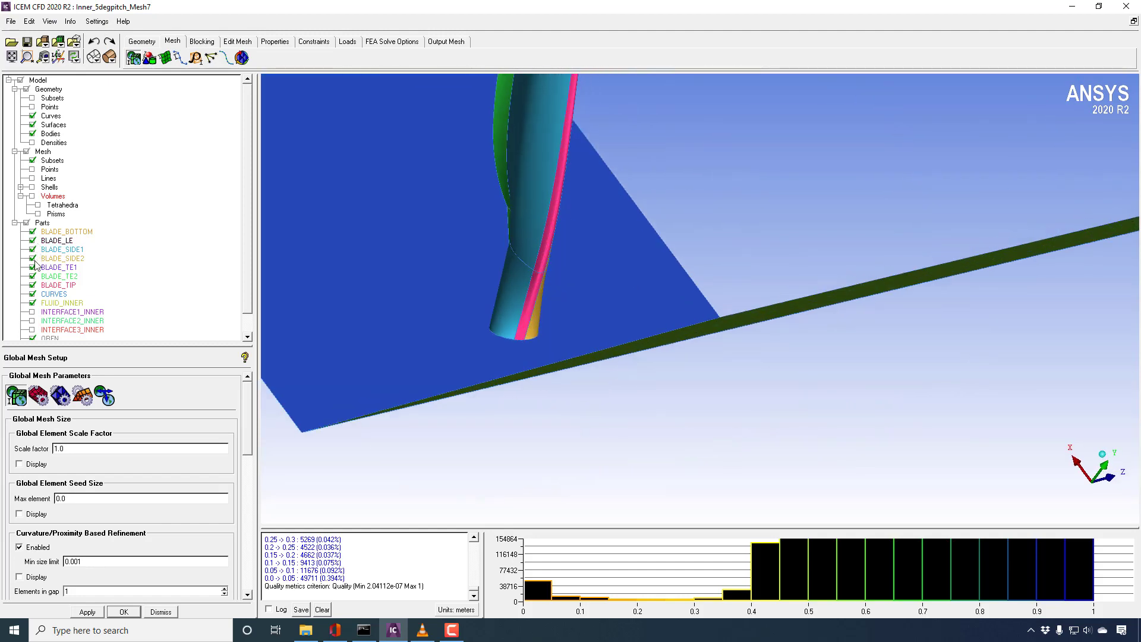
Step: Display the PER1_INNER and PER2_INNER parts together with INTERFACE1_INNER, INTERFACE2_INNER and INTERFACE3_INNER
{"action": "scroll", "coordinate": [247, 281], "scroll_direction": "down", "scroll_amount": 1}
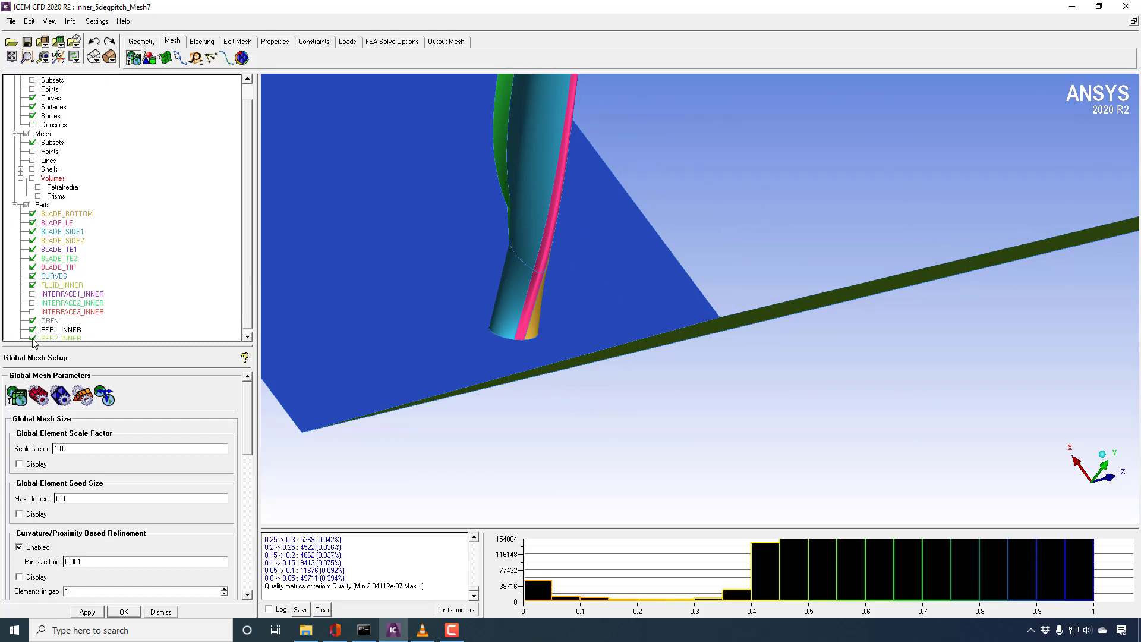
{"action": "left_click_drag", "start_coordinate": [512, 249], "coordinate": [706, 273]}
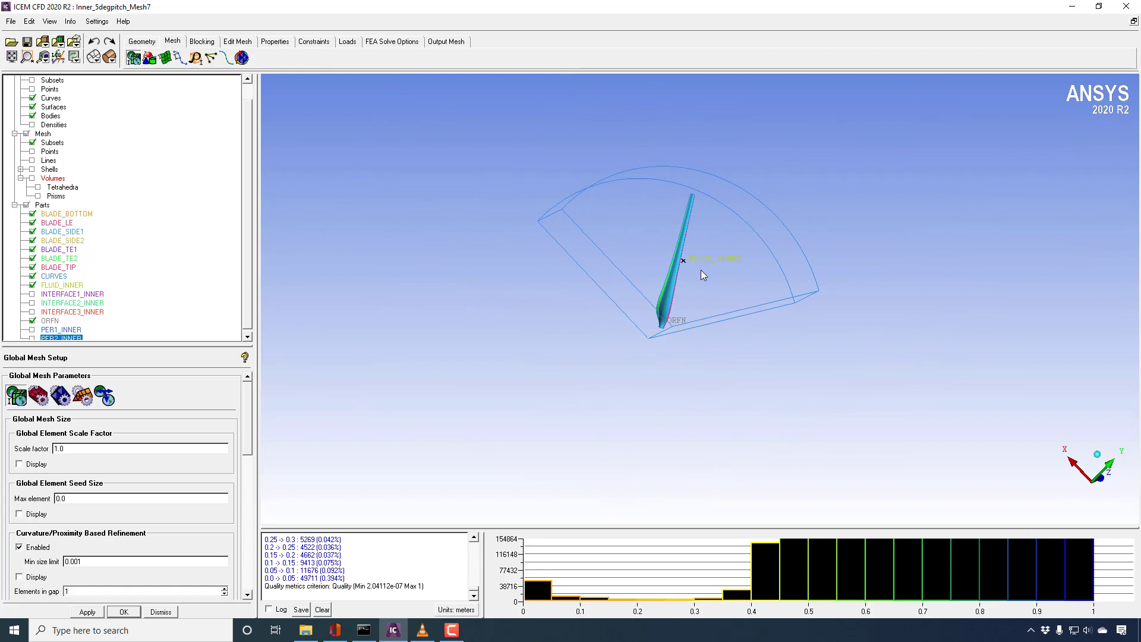
{"action": "left_click_drag", "start_coordinate": [715, 331], "coordinate": [674, 205]}
{"action": "left_click_drag", "start_coordinate": [774, 297], "coordinate": [648, 360]}
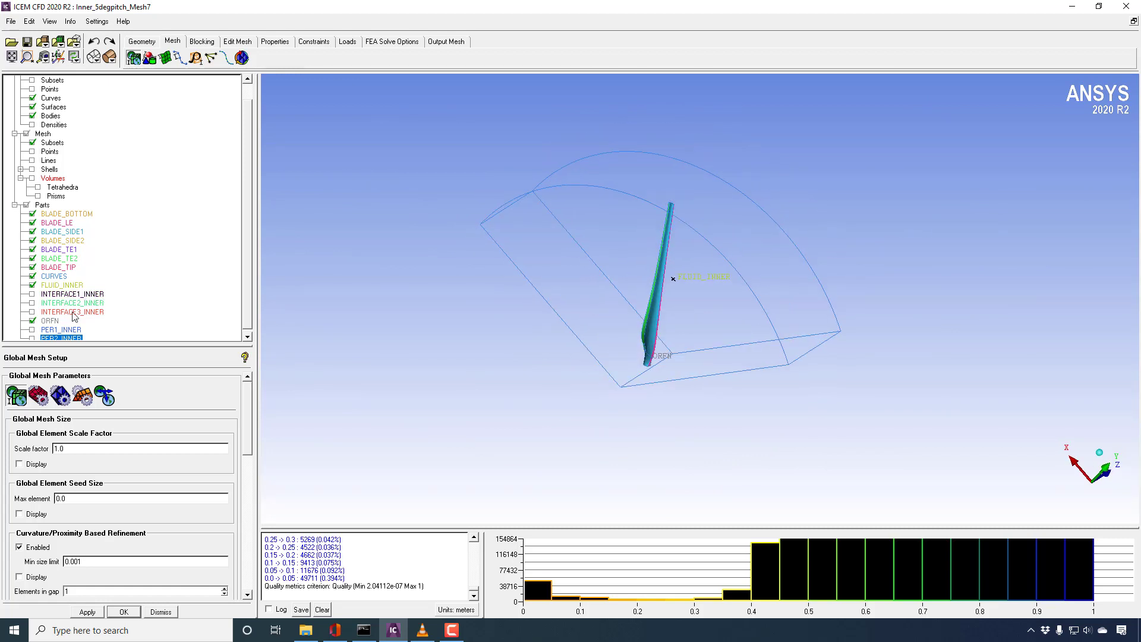
{"action": "left_click", "coordinate": [32, 338]}
{"action": "left_click", "coordinate": [32, 329]}
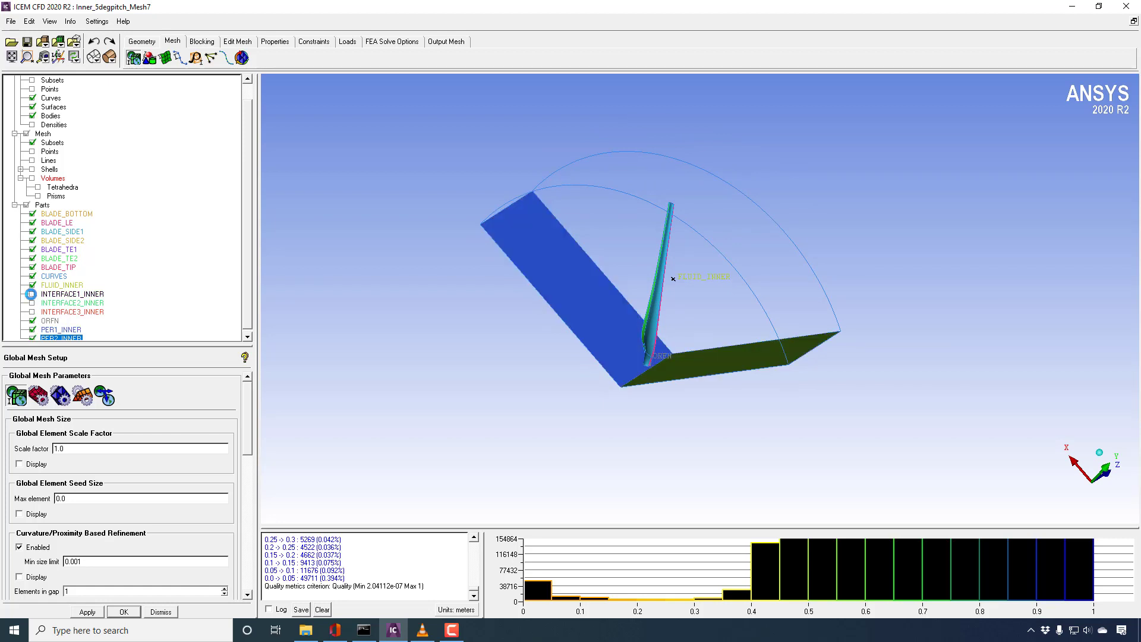
{"action": "left_click", "coordinate": [33, 295]}
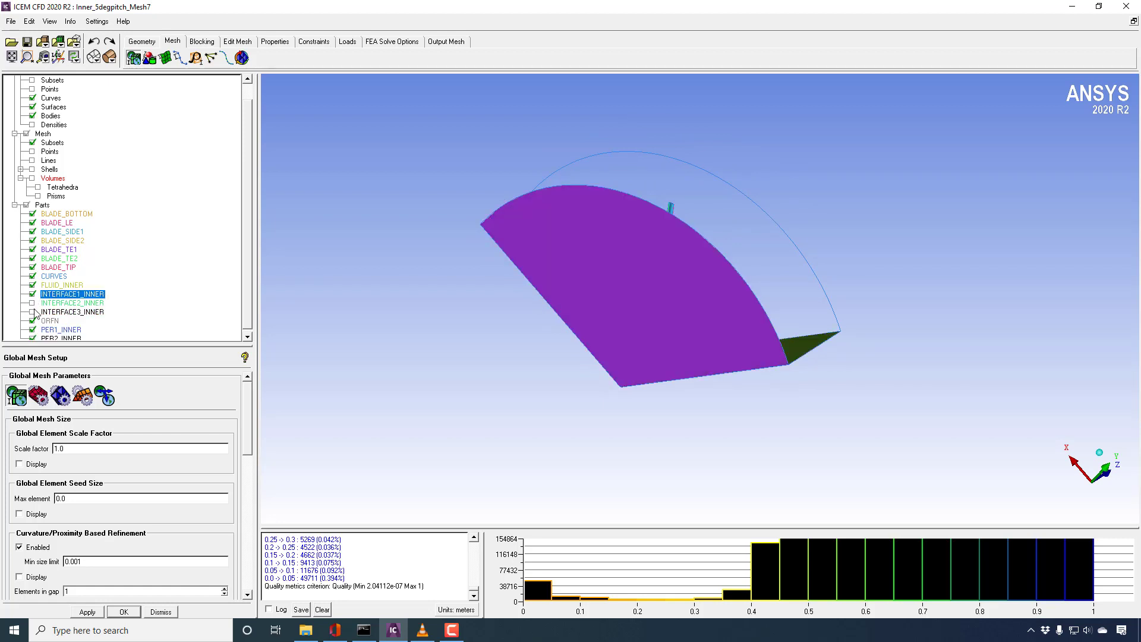
{"action": "left_click", "coordinate": [32, 312]}
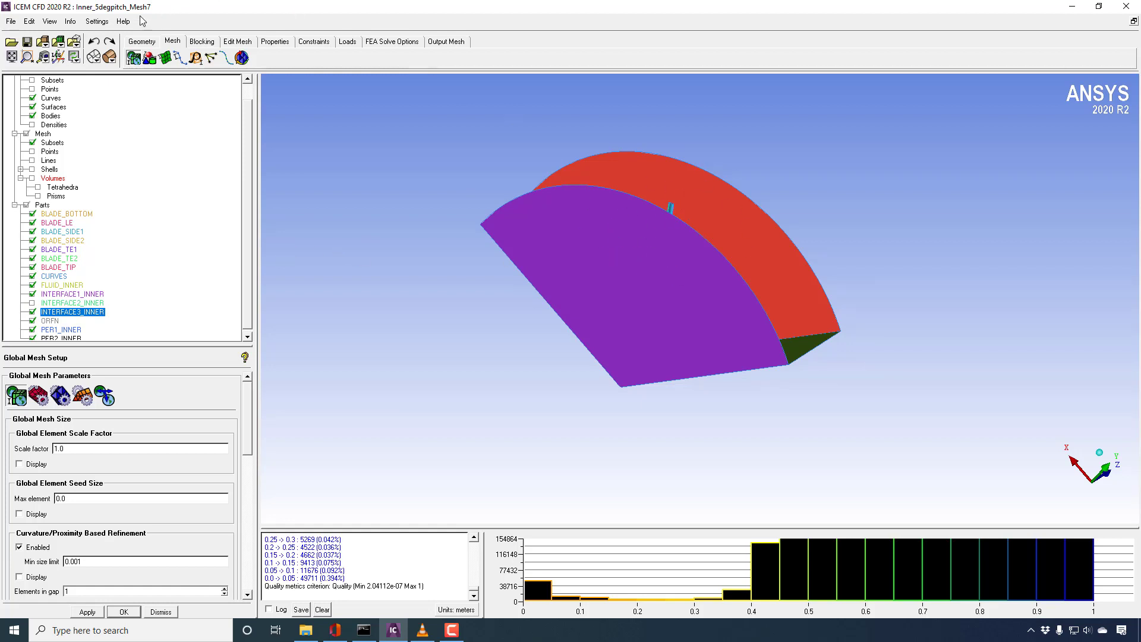
{"action": "left_click", "coordinate": [32, 304]}
Step: Open the model and units settings and set the triangulation tolerance to 0.001
{"action": "left_click", "coordinate": [96, 22]}
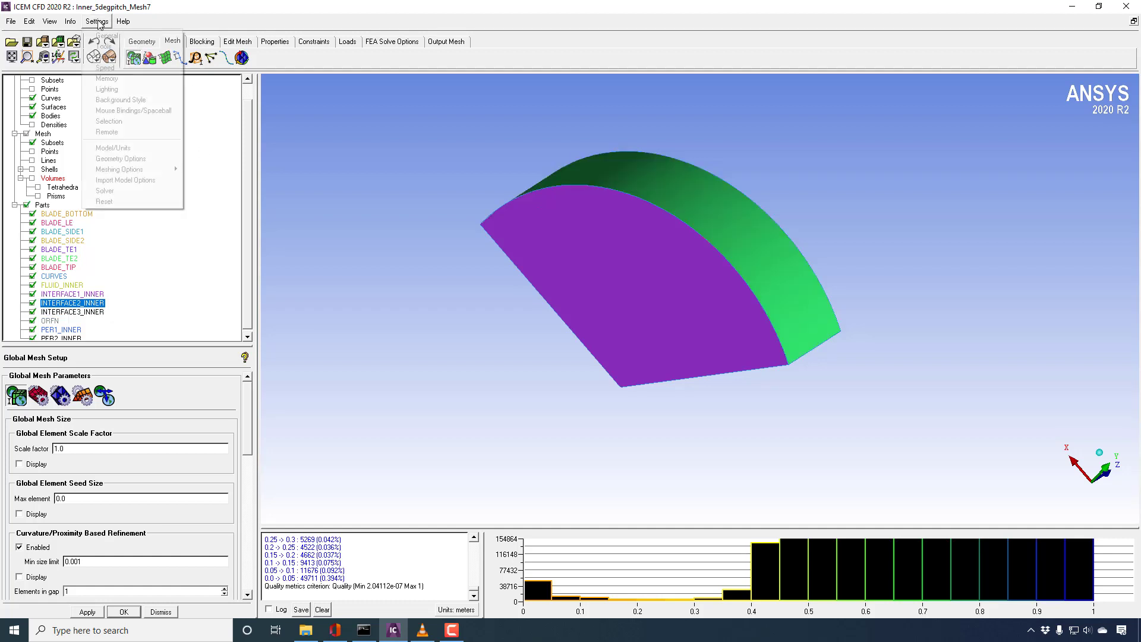
{"action": "left_click", "coordinate": [114, 147]}
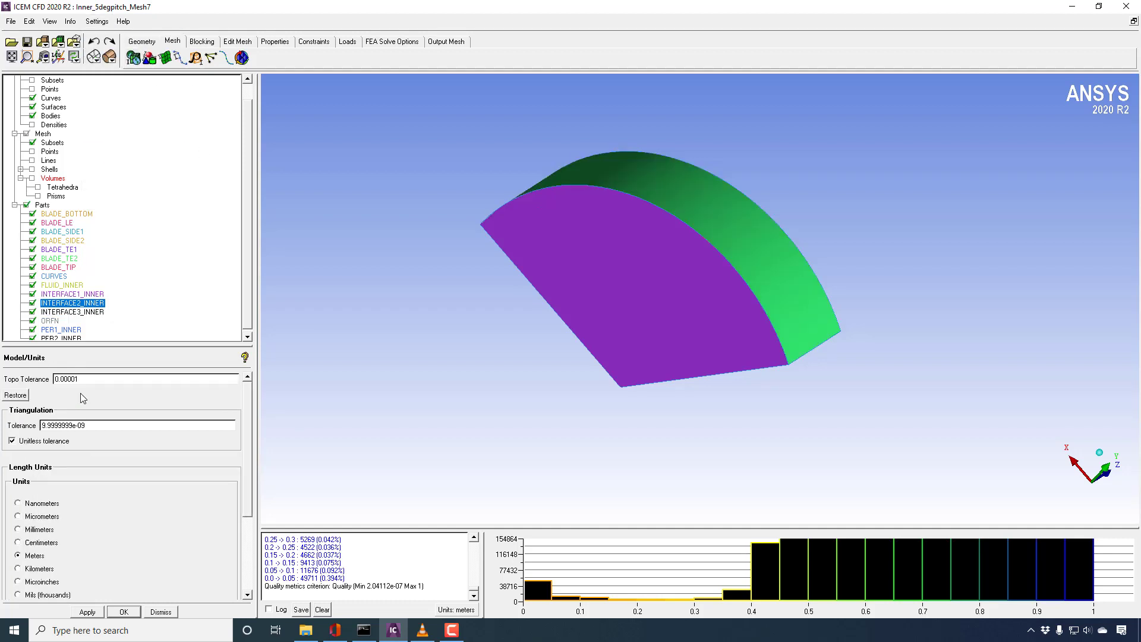
{"action": "left_click", "coordinate": [99, 423]}
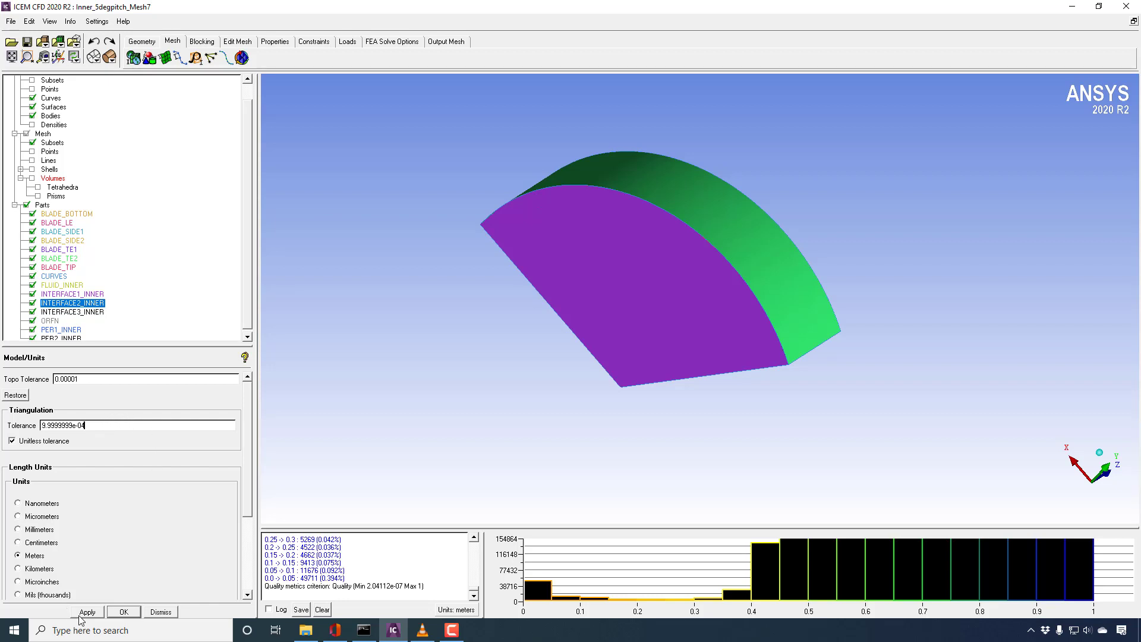
{"action": "key", "text": "BackSpace"}
{"action": "key", "text": "BackSpace"}
{"action": "key", "text": "BackSpace"}
{"action": "key", "text": "BackSpace"}
{"action": "key", "text": "BackSpace"}
{"action": "key", "text": "BackSpace"}
{"action": "key", "text": "BackSpace"}
{"action": "key", "text": "BackSpace"}
{"action": "key", "text": "BackSpace"}
{"action": "key", "text": "BackSpace"}
{"action": "key", "text": "BackSpace"}
{"action": "key", "text": "BackSpace"}
{"action": "type", "text": "0.001"}
Step: Set the triangulation tolerance to 0.000000001 and apply it to the surface display
{"action": "left_click_drag", "start_coordinate": [415, 257], "coordinate": [530, 232]}
{"action": "left_click", "coordinate": [50, 426]}
{"action": "type", "text": "000000"}
{"action": "left_click", "coordinate": [87, 611]}
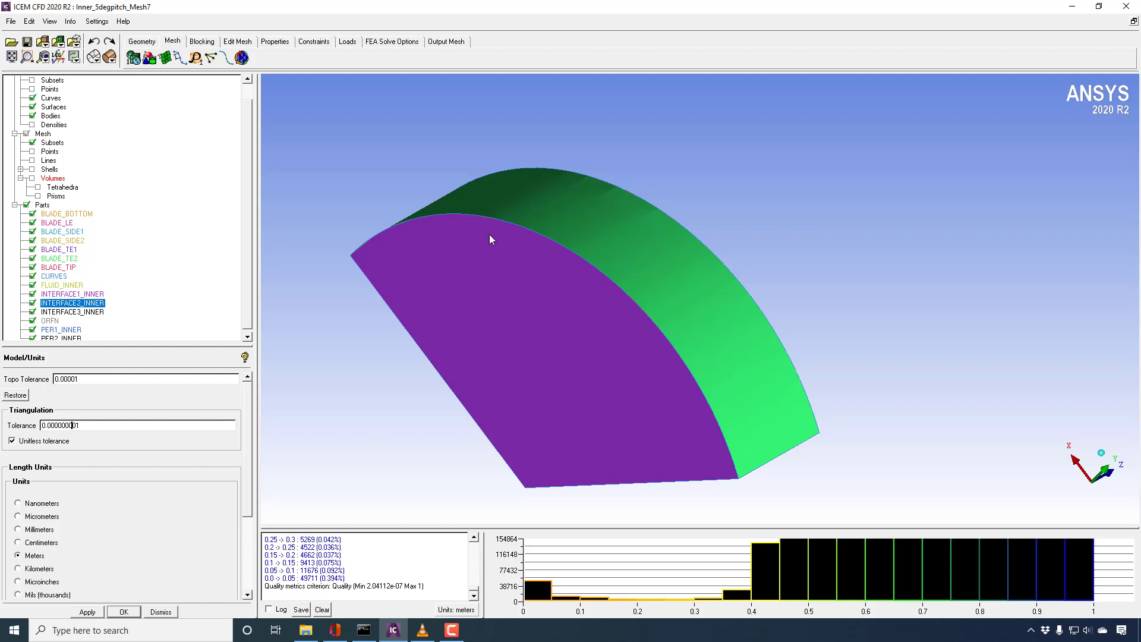
{"action": "left_click_drag", "start_coordinate": [504, 237], "coordinate": [400, 333]}
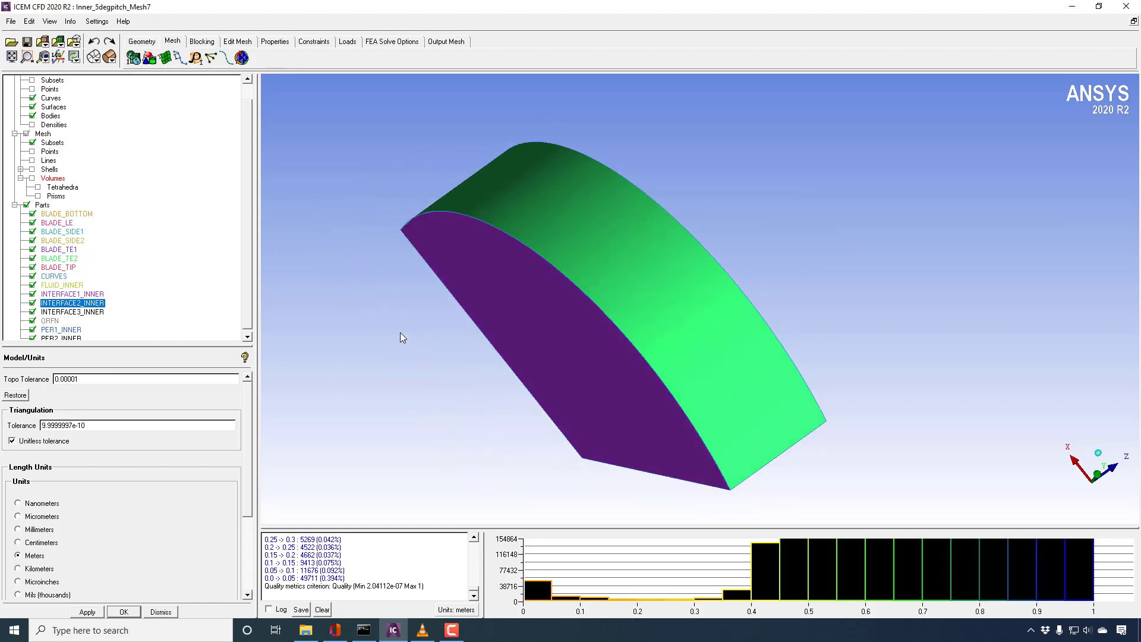
Step: Set the triangulation tolerance to 9.9999997e-4 and apply it
{"action": "left_click", "coordinate": [81, 426]}
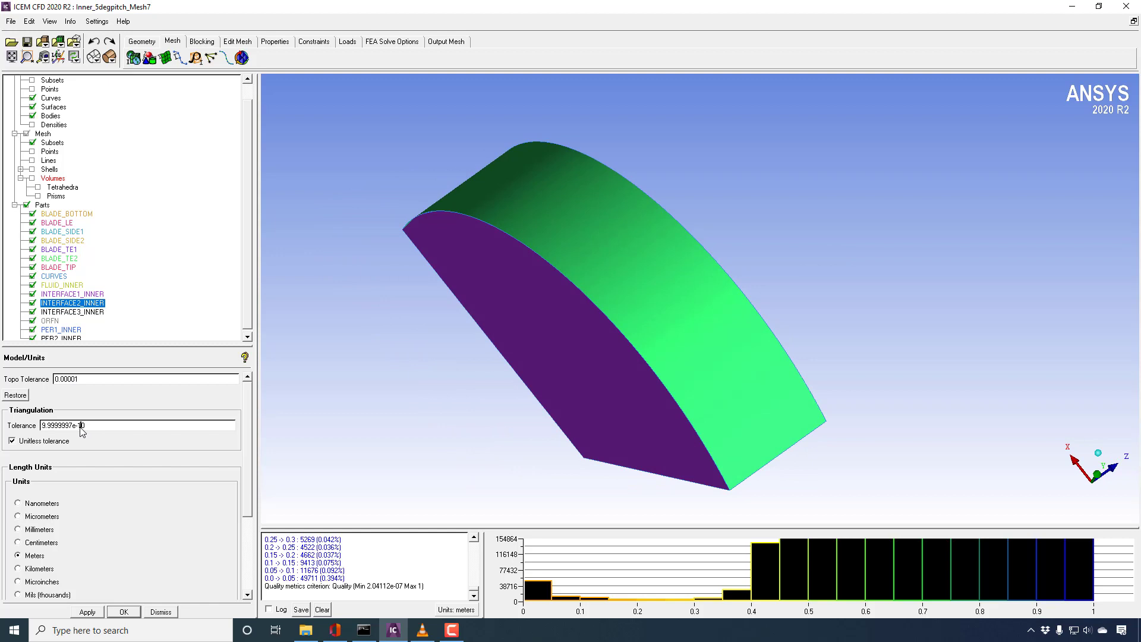
{"action": "key", "text": "BackSpace"}
{"action": "key", "text": "BackSpace"}
{"action": "type", "text": "4"}
{"action": "left_click", "coordinate": [87, 612]}
{"action": "left_click_drag", "start_coordinate": [451, 159], "coordinate": [465, 186]}
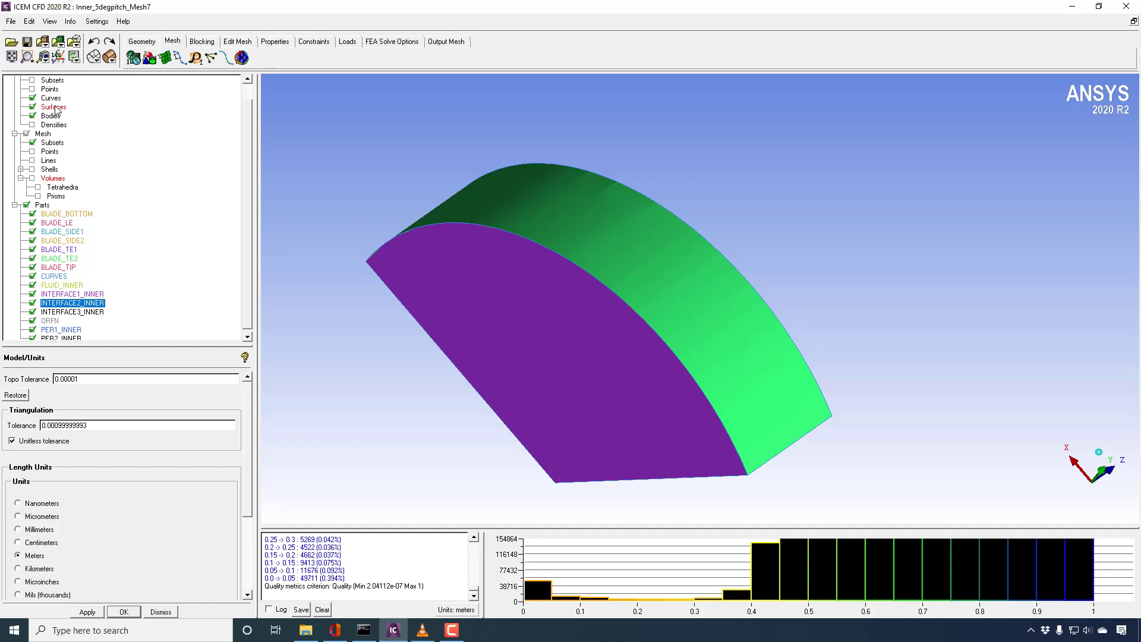
Step: Make the geometry surfaces transparent so the blade inside the domain can be inspected
{"action": "right_click", "coordinate": [56, 107]}
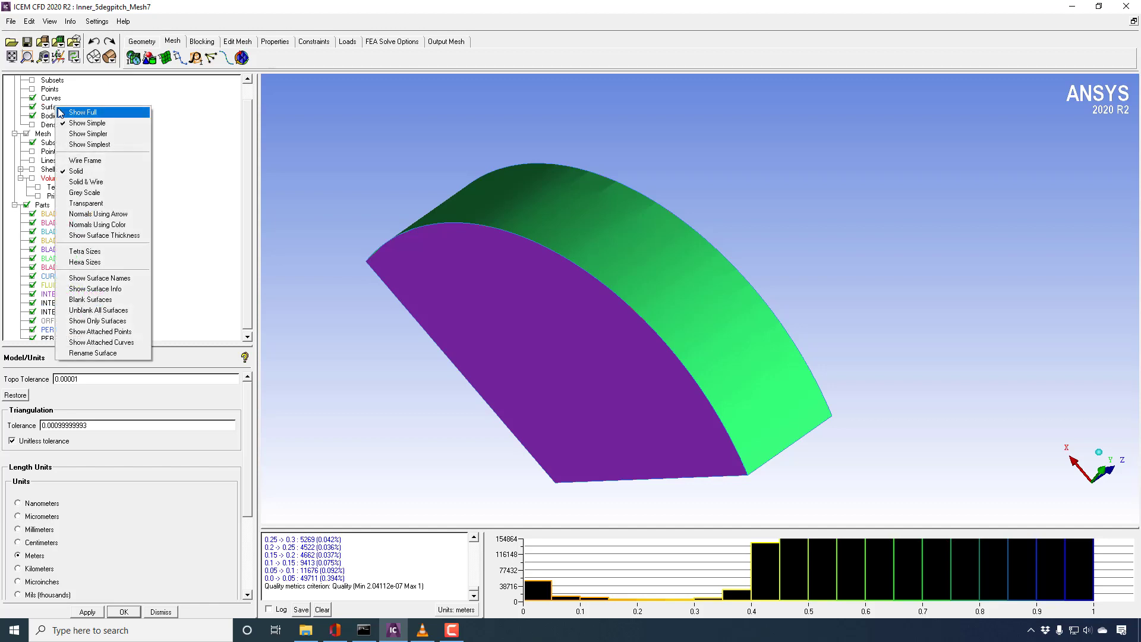
{"action": "left_click", "coordinate": [102, 203]}
{"action": "left_click_drag", "start_coordinate": [426, 208], "coordinate": [487, 214]}
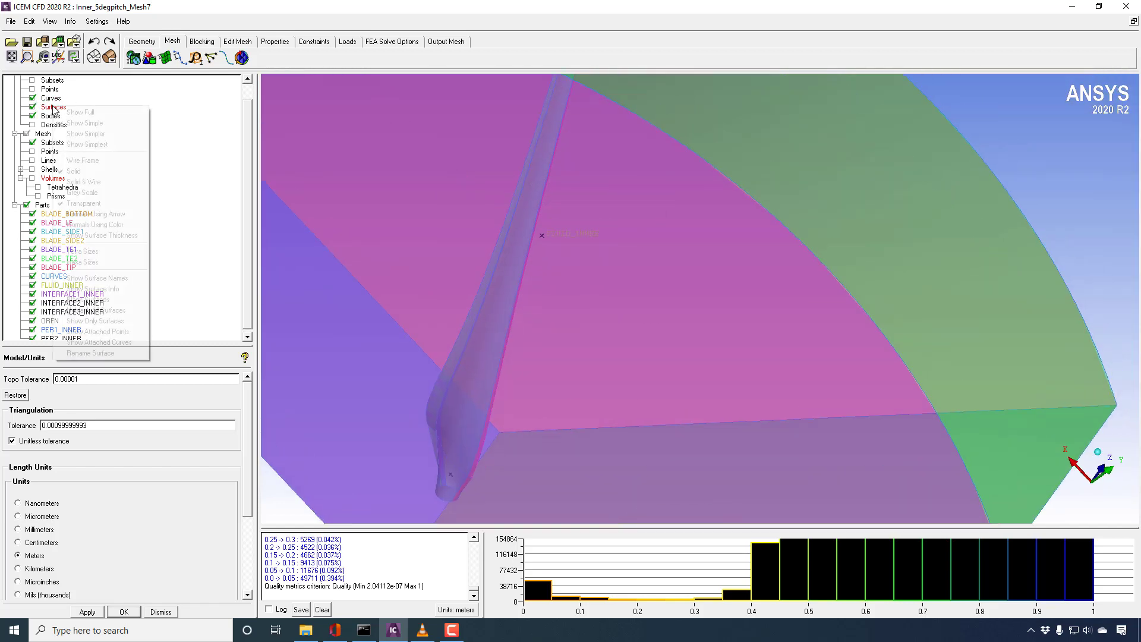
Step: Switch the surface display to Show Full, then return it to Show Simple
{"action": "right_click", "coordinate": [53, 107]}
{"action": "left_click", "coordinate": [73, 113]}
{"action": "left_click_drag", "start_coordinate": [555, 259], "coordinate": [470, 196]}
{"action": "right_click", "coordinate": [54, 107]}
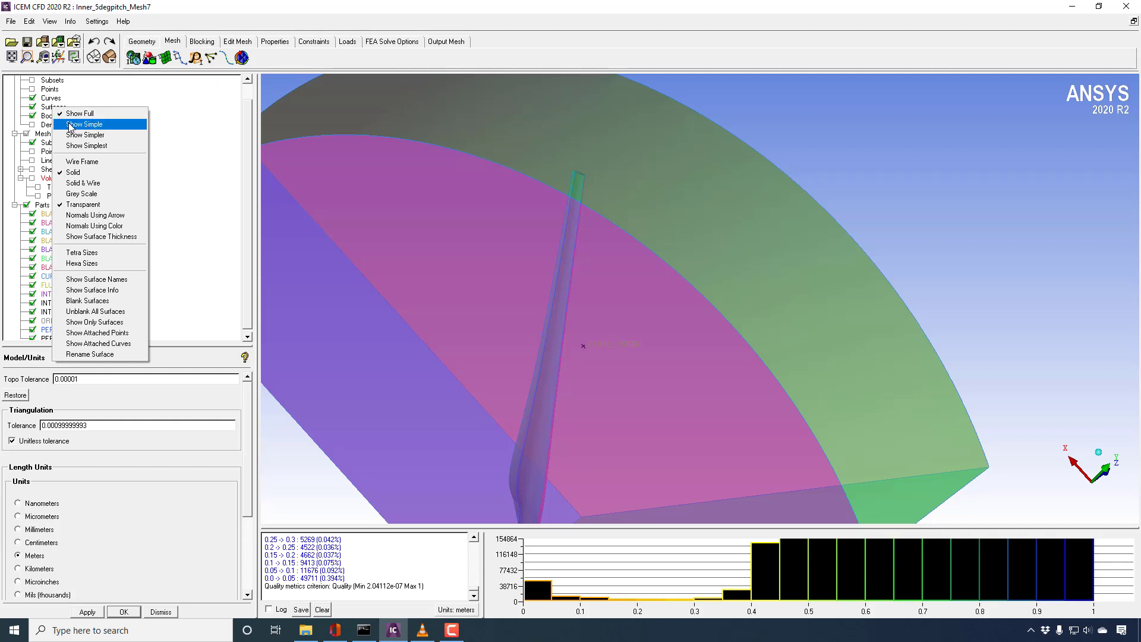
{"action": "left_click", "coordinate": [70, 125]}
{"action": "left_click_drag", "start_coordinate": [501, 185], "coordinate": [498, 214]}
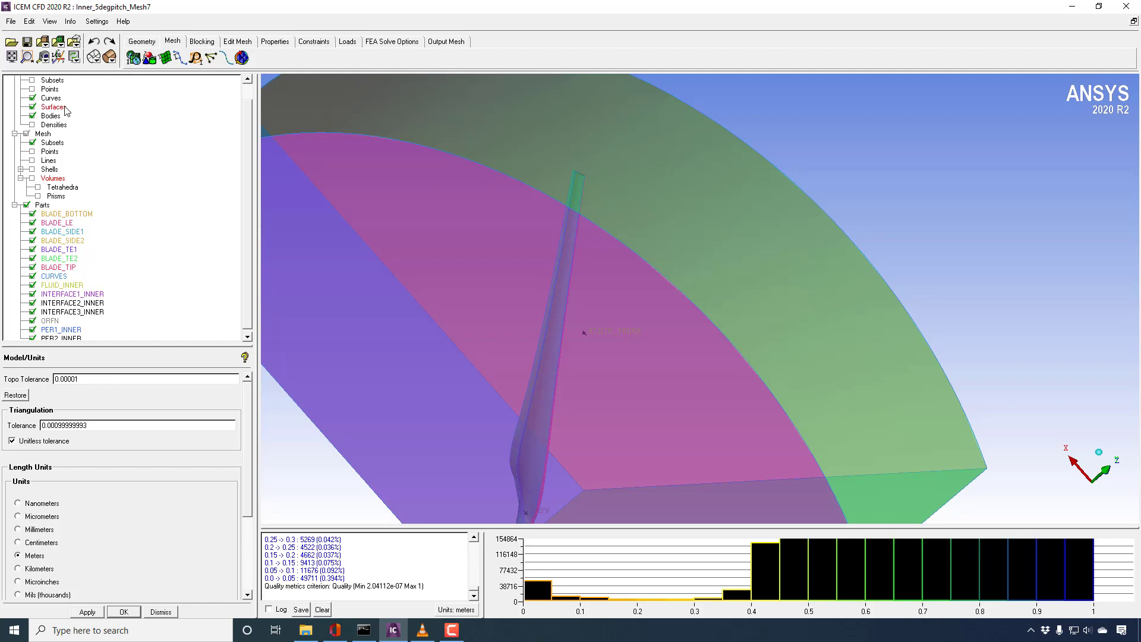
{"action": "left_click_drag", "start_coordinate": [554, 189], "coordinate": [654, 262]}
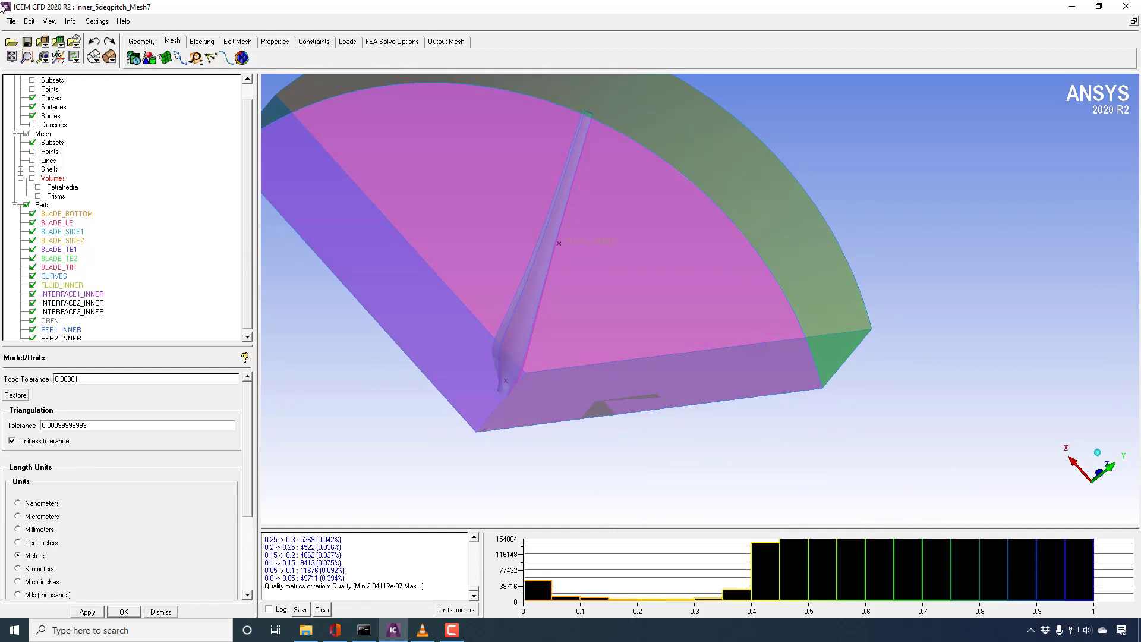
Step: Save the project under the new file name Inner_5degpitch_pratice
{"action": "left_click", "coordinate": [10, 22]}
{"action": "left_click", "coordinate": [35, 70]}
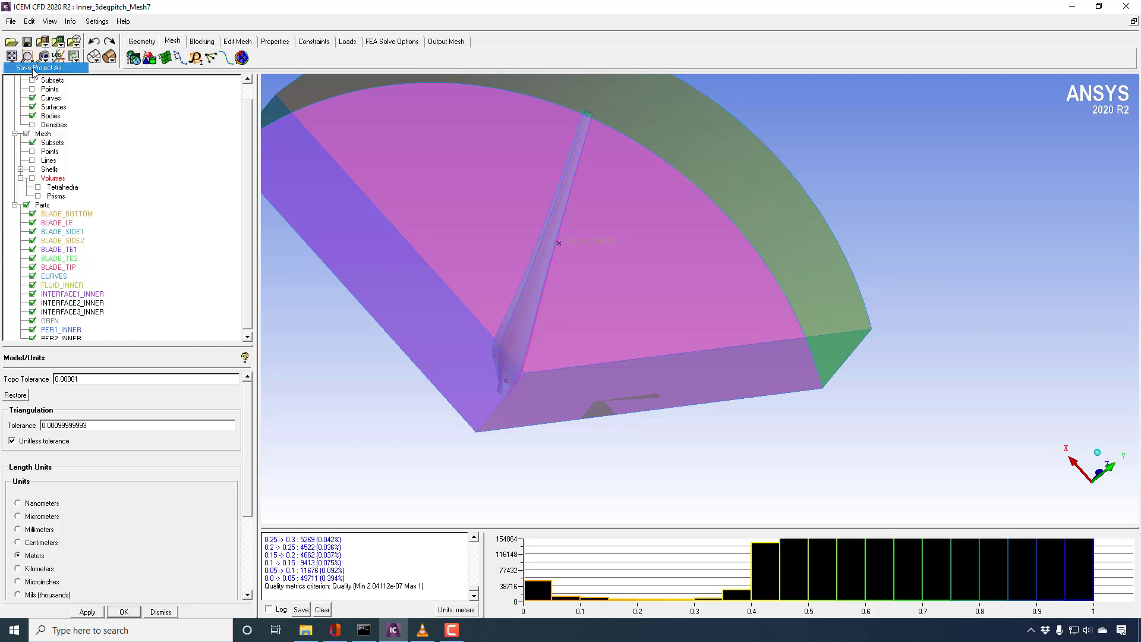
{"action": "left_click", "coordinate": [160, 191]}
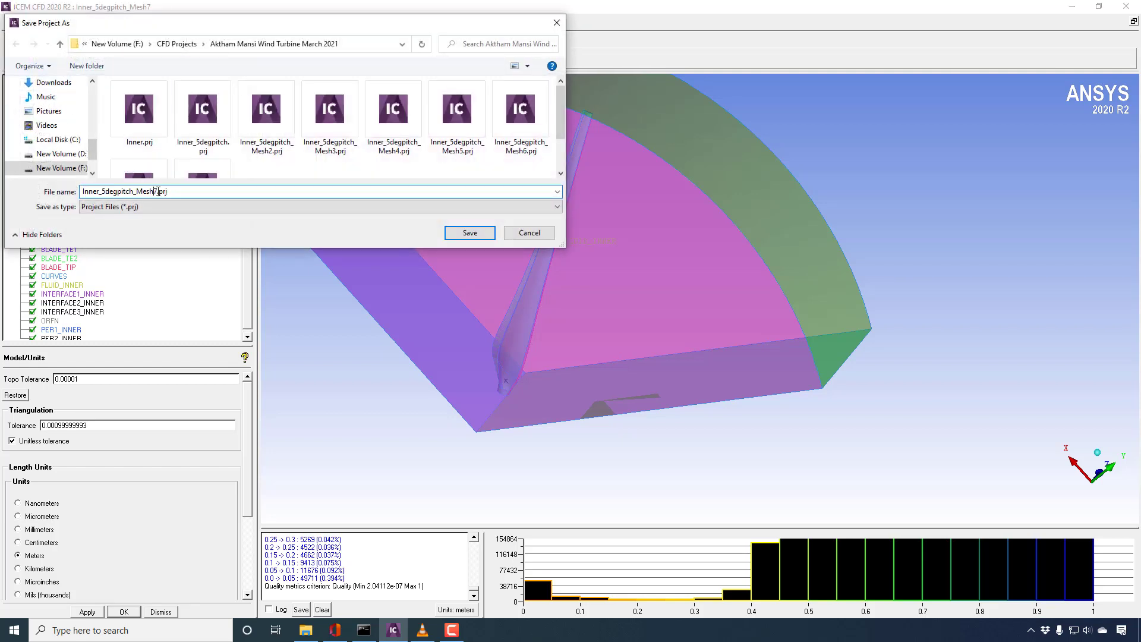
{"action": "left_click_drag", "start_coordinate": [157, 191], "coordinate": [136, 191]}
{"action": "key", "text": "BackSpace"}
{"action": "type", "text": "pratice"}
{"action": "key", "text": "Return"}
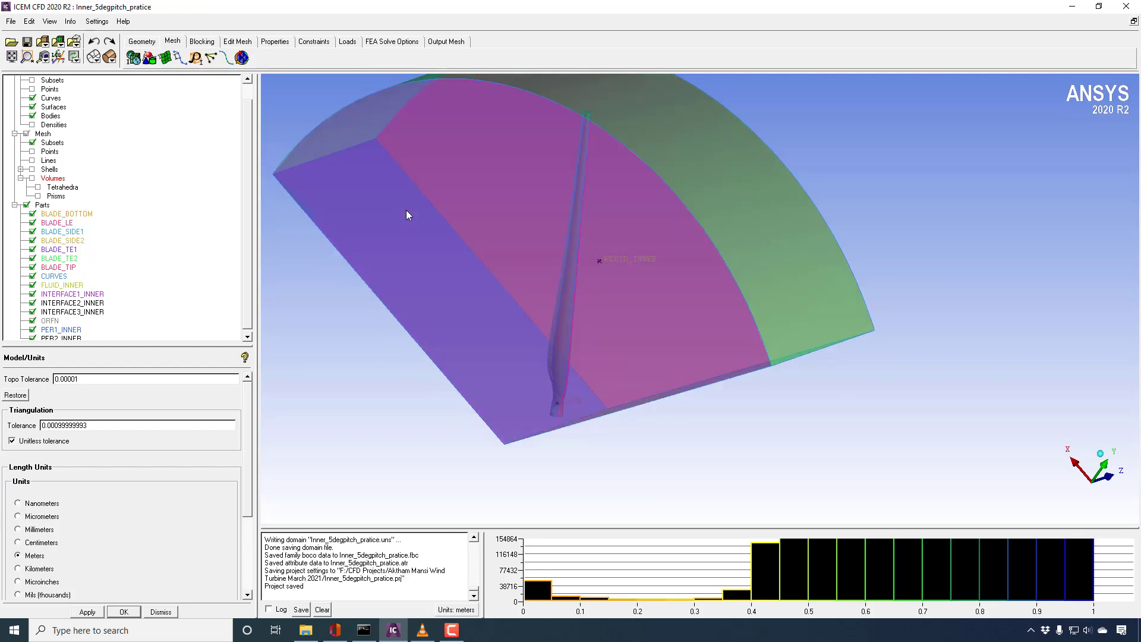
Step: Delete the ORFN body at the blade root
{"action": "left_click", "coordinate": [149, 42]}
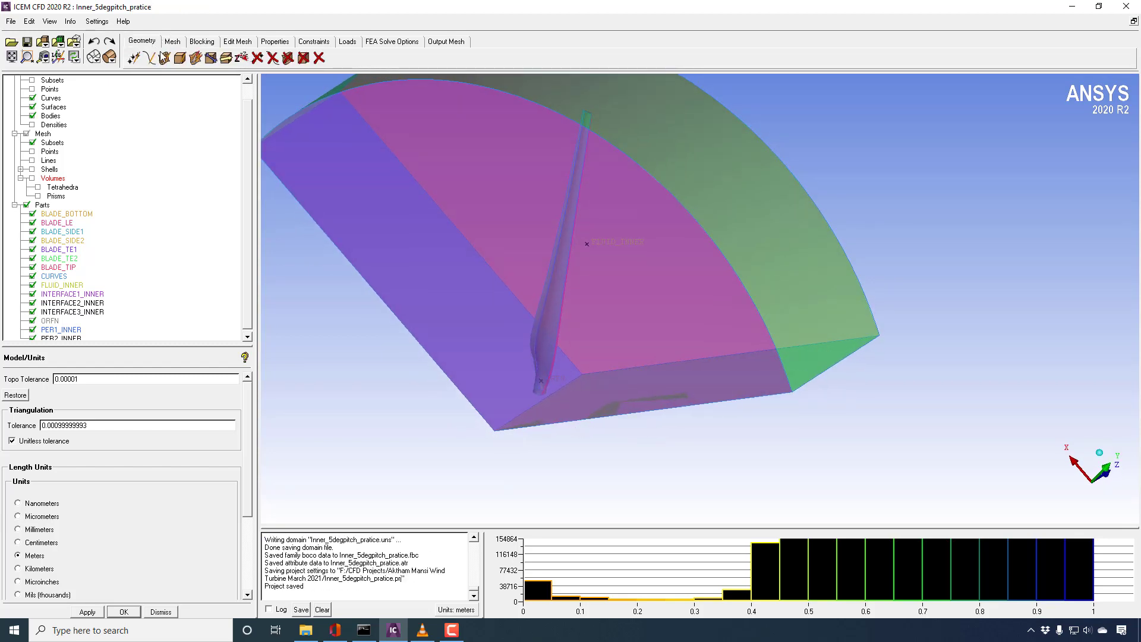
{"action": "left_click", "coordinate": [304, 58]}
{"action": "left_click", "coordinate": [542, 381]}
{"action": "middle_click", "coordinate": [522, 365]}
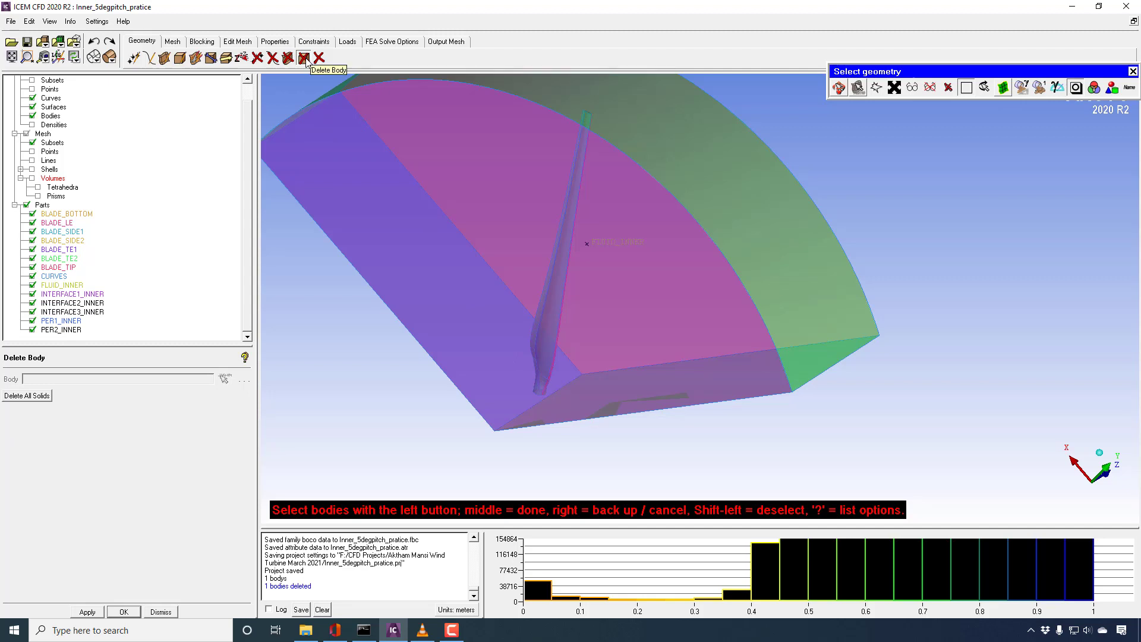
{"action": "middle_click", "coordinate": [533, 334]}
{"action": "left_click_drag", "start_coordinate": [534, 333], "coordinate": [543, 404]}
Step: Open the global mesh setup, enlarge its settings area and examine the curvature/proximity based refinement options against the blade root geometry
{"action": "left_click", "coordinate": [172, 41]}
{"action": "left_click", "coordinate": [133, 58]}
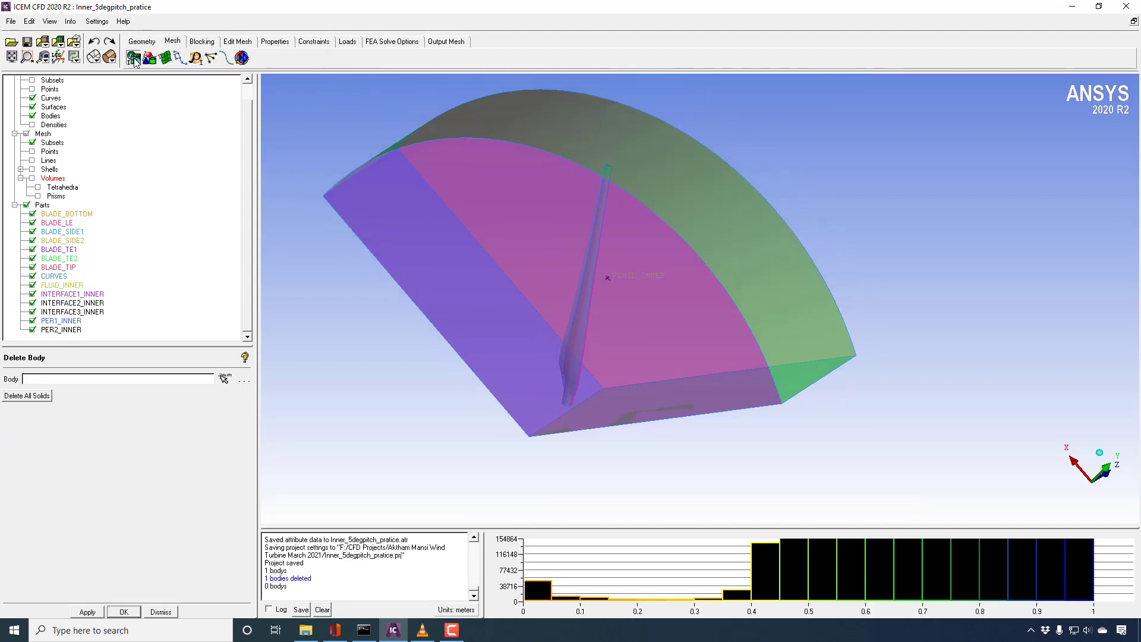
{"action": "scroll", "coordinate": [248, 386], "scroll_direction": "down", "scroll_amount": 1}
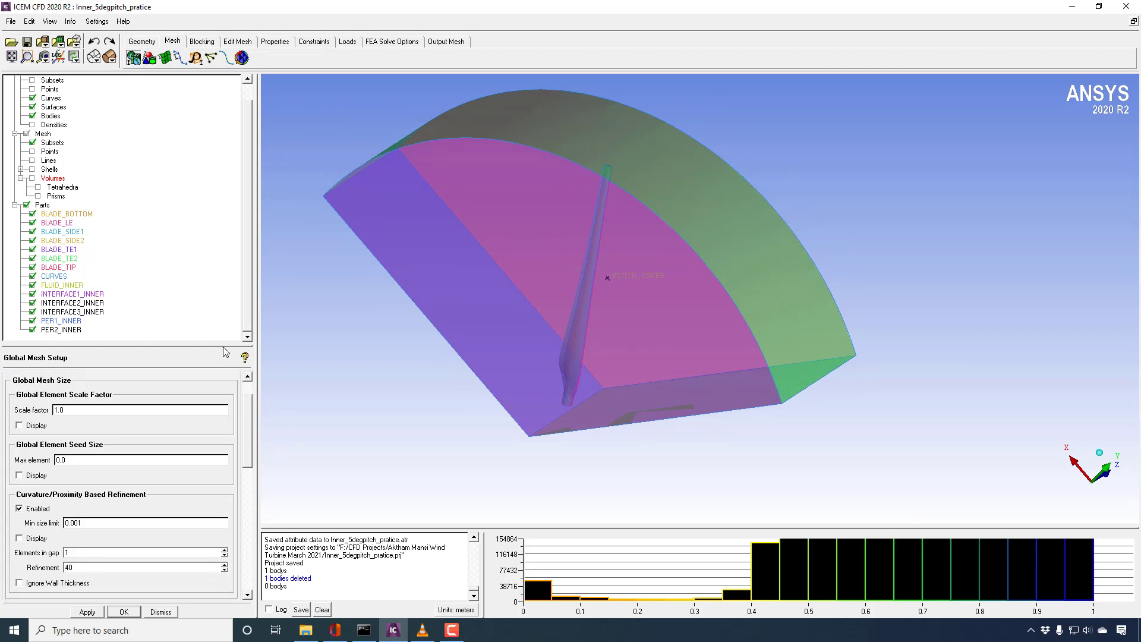
{"action": "left_click_drag", "start_coordinate": [225, 345], "coordinate": [221, 267]}
{"action": "middle_click_drag", "start_coordinate": [433, 313], "coordinate": [433, 264]}
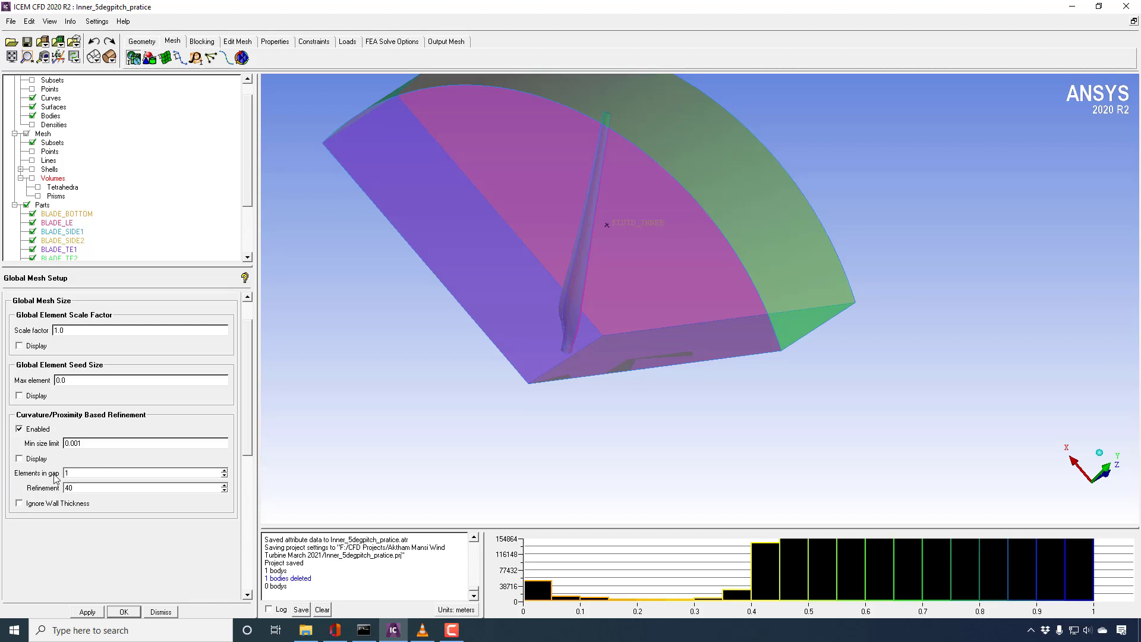
{"action": "mouse_move", "coordinate": [526, 289]}
{"action": "left_mouse_down"}
{"action": "mouse_move", "coordinate": [591, 321]}
{"action": "mouse_move", "coordinate": [611, 186]}
{"action": "mouse_move", "coordinate": [606, 382]}
{"action": "left_mouse_up"}
{"action": "scroll", "coordinate": [576, 245], "scroll_direction": "up", "scroll_amount": 3}
{"action": "mouse_move", "coordinate": [576, 245]}
{"action": "left_mouse_down"}
{"action": "mouse_move", "coordinate": [537, 355]}
{"action": "mouse_move", "coordinate": [601, 351]}
{"action": "mouse_move", "coordinate": [533, 320]}
{"action": "mouse_move", "coordinate": [562, 251]}
{"action": "left_mouse_up"}
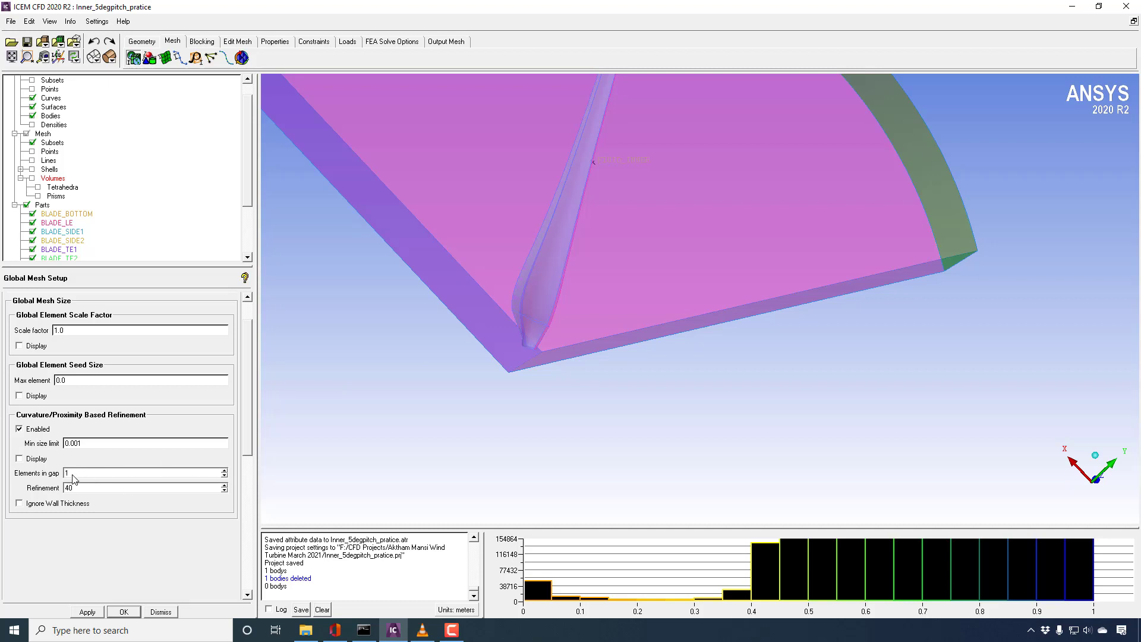
Step: Examine the min size limit and elements in gap settings against the blade root and the surrounding domain
{"action": "left_click_drag", "start_coordinate": [68, 472], "coordinate": [43, 478]}
{"action": "left_click_drag", "start_coordinate": [427, 389], "coordinate": [428, 393]}
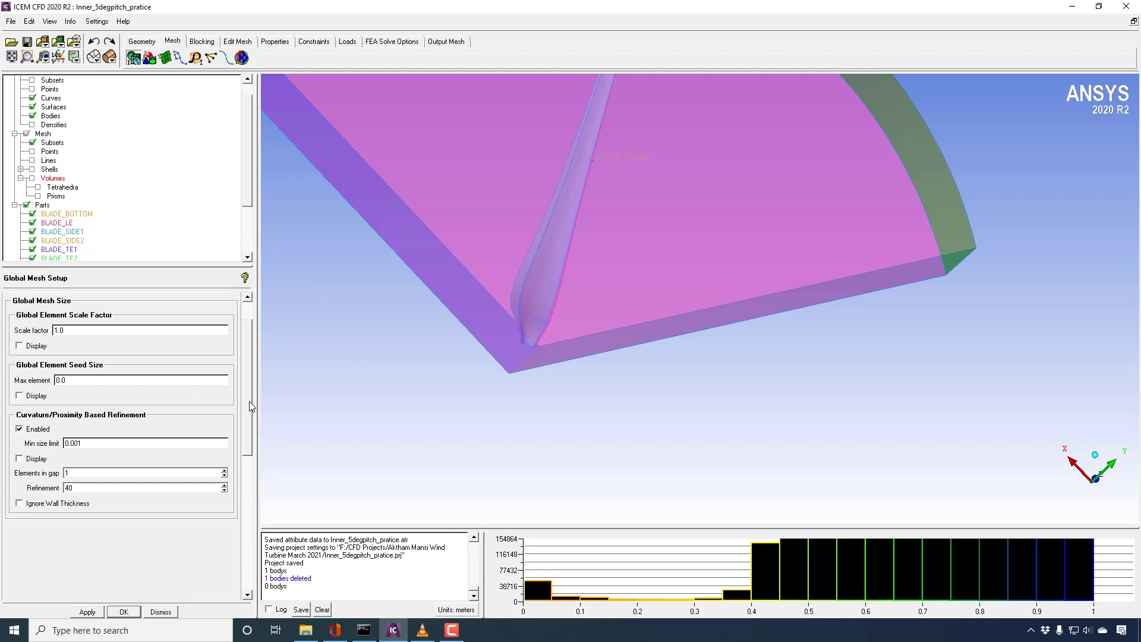
{"action": "left_click_drag", "start_coordinate": [249, 398], "coordinate": [248, 331]}
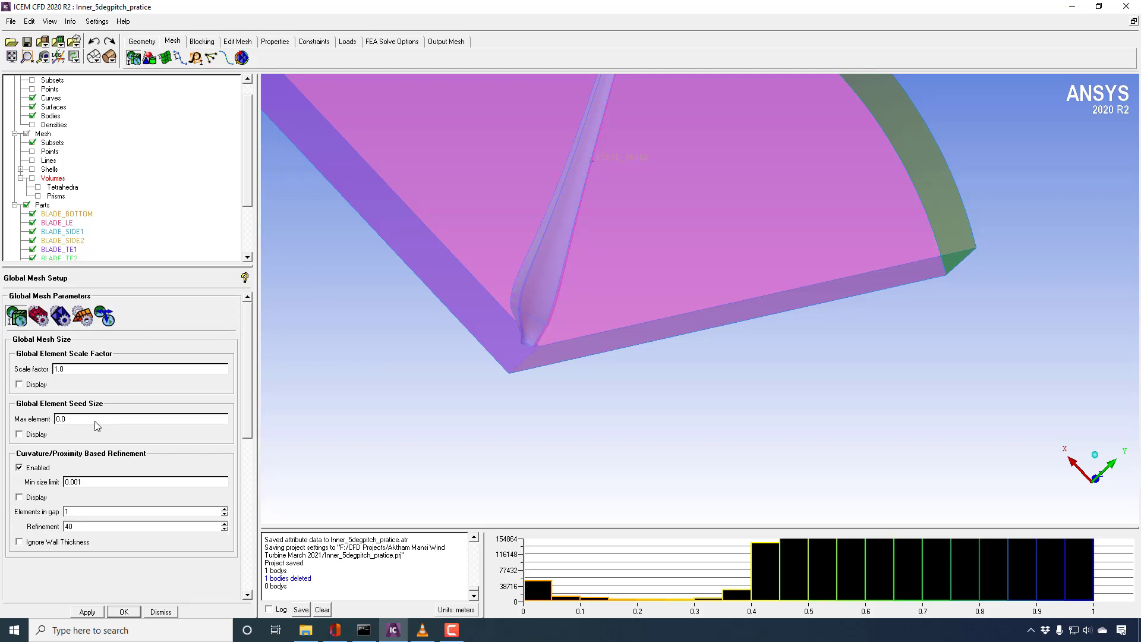
{"action": "left_click_drag", "start_coordinate": [552, 334], "coordinate": [505, 347]}
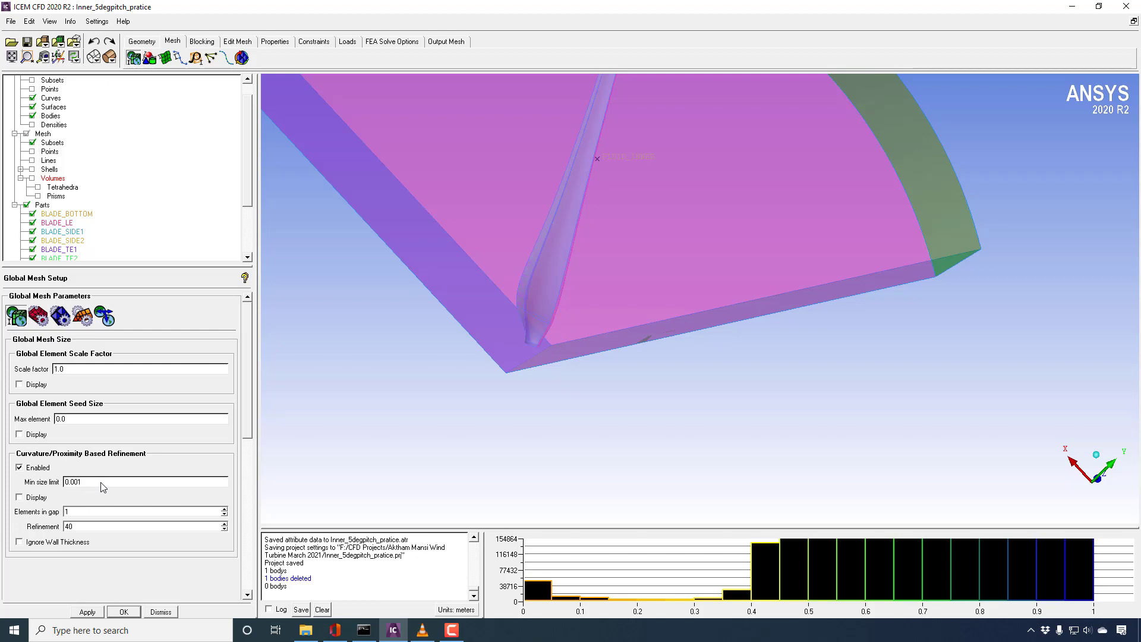
{"action": "left_click", "coordinate": [84, 511]}
{"action": "double_click", "coordinate": [84, 511]}
{"action": "left_click_drag", "start_coordinate": [469, 291], "coordinate": [546, 279]}
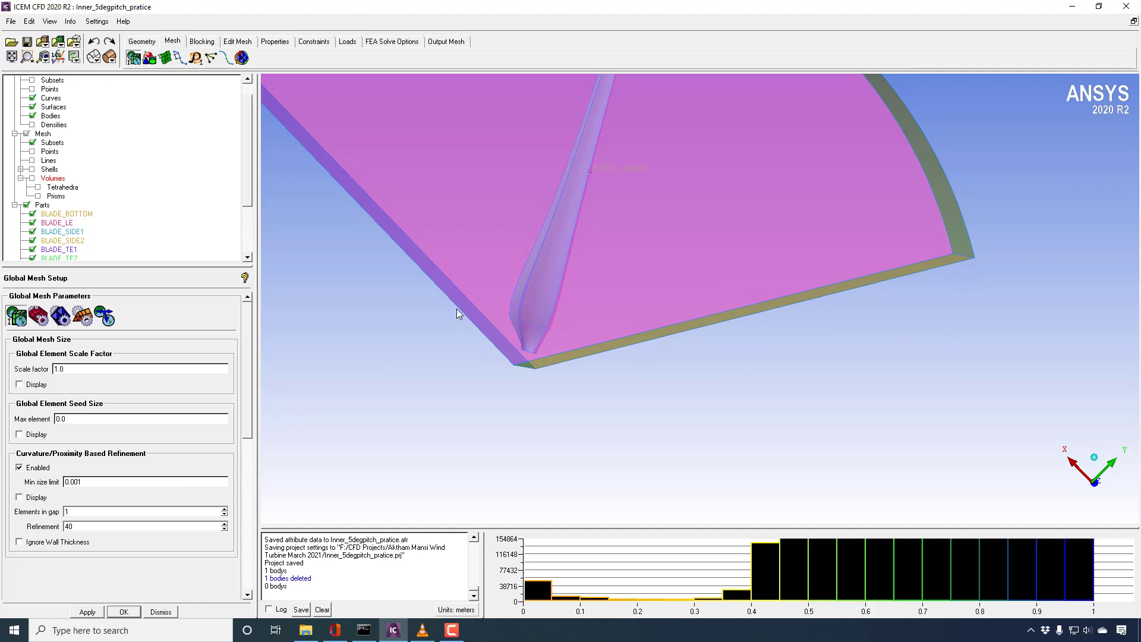
{"action": "left_click_drag", "start_coordinate": [427, 316], "coordinate": [614, 234]}
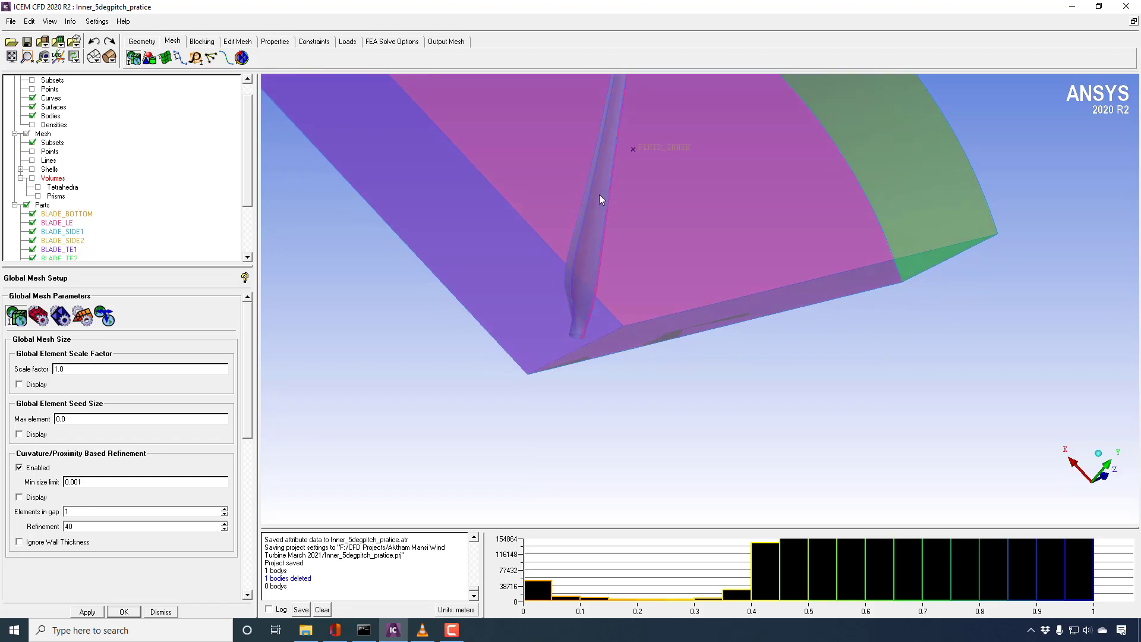
{"action": "left_click_drag", "start_coordinate": [594, 210], "coordinate": [708, 234]}
{"action": "left_click_drag", "start_coordinate": [652, 295], "coordinate": [641, 300]}
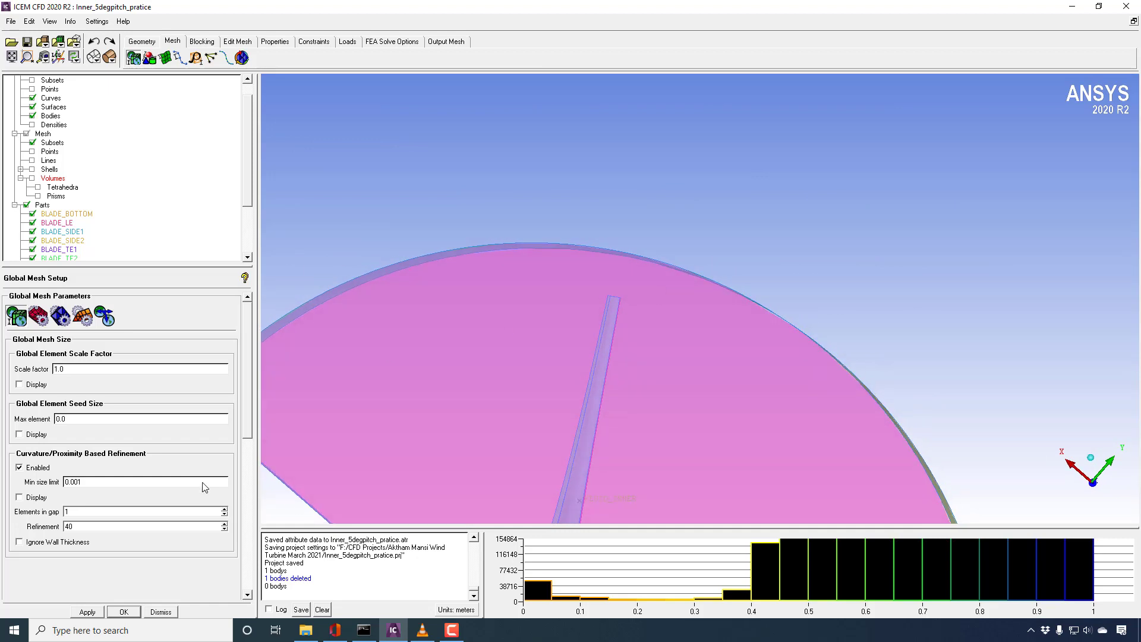
Step: Examine the refinement setting against the curved blade surfaces and leading edge near the root
{"action": "left_click_drag", "start_coordinate": [102, 511], "coordinate": [50, 509]}
{"action": "double_click", "coordinate": [85, 527]}
{"action": "left_click", "coordinate": [488, 320]}
{"action": "left_click_drag", "start_coordinate": [611, 387], "coordinate": [640, 355]}
{"action": "scroll", "coordinate": [640, 350], "scroll_direction": "up", "scroll_amount": 6}
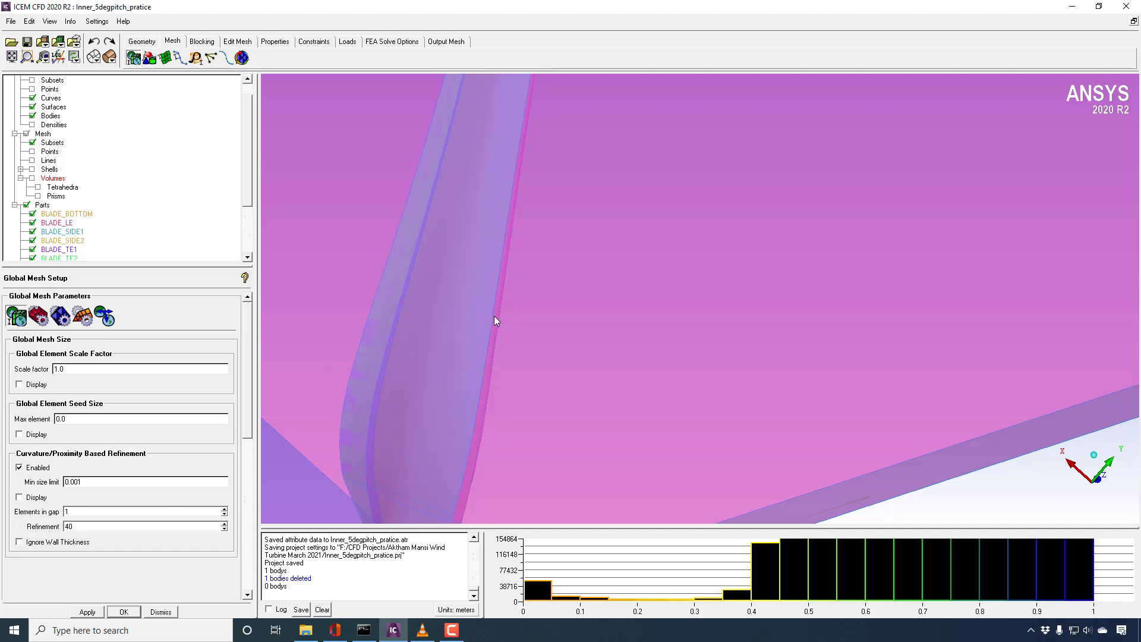
{"action": "left_click_drag", "start_coordinate": [494, 321], "coordinate": [510, 344]}
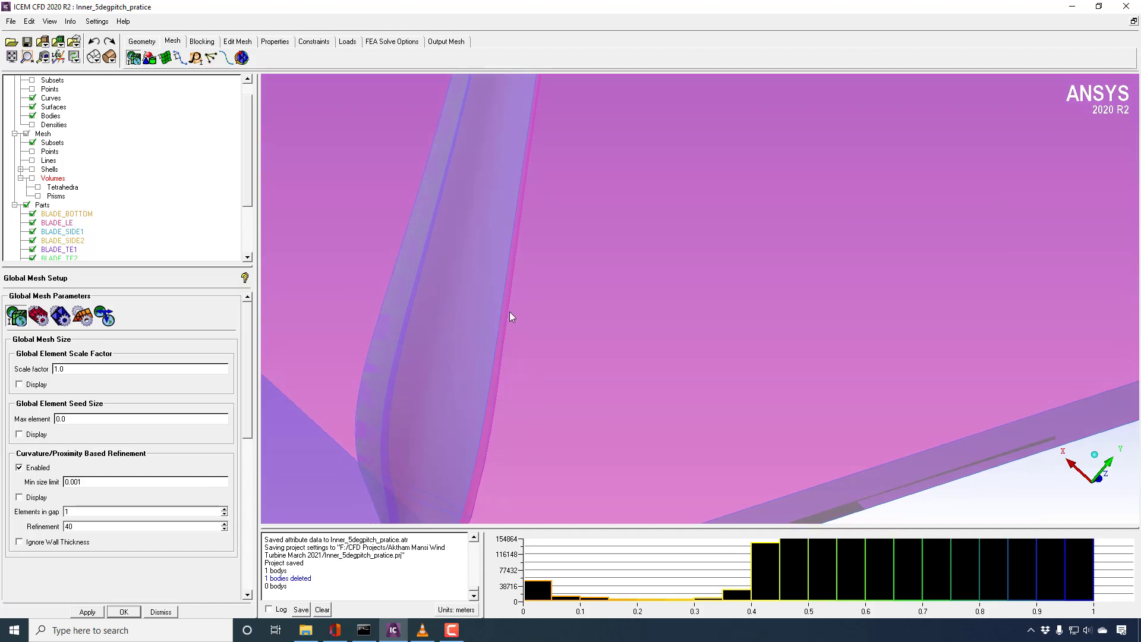
{"action": "right_click_drag", "start_coordinate": [519, 404], "coordinate": [435, 176]}
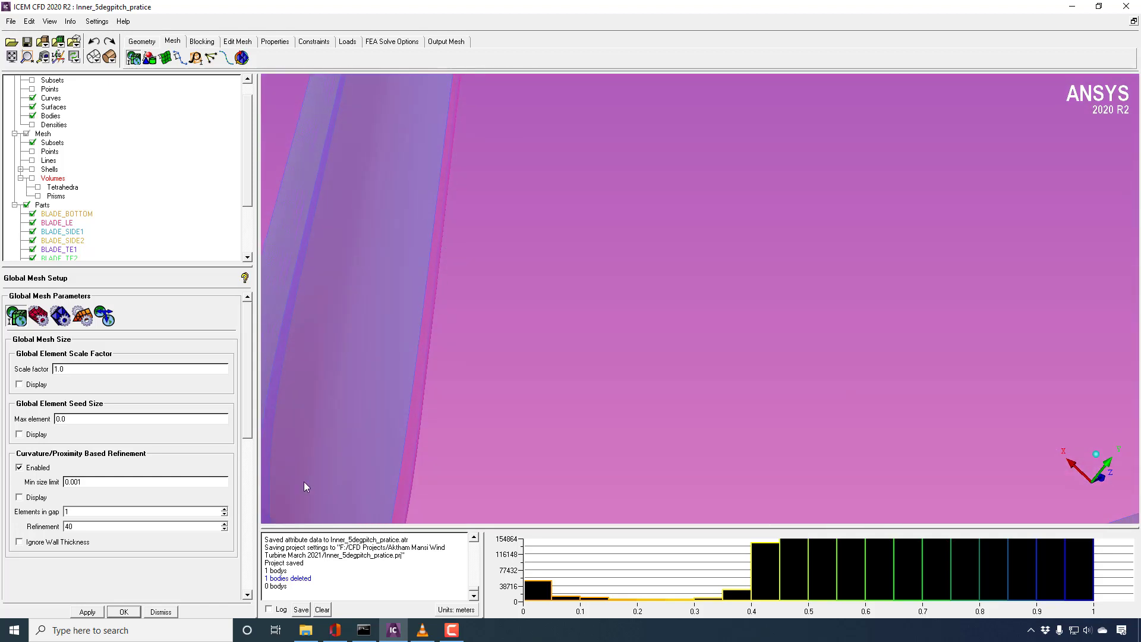
{"action": "left_click_drag", "start_coordinate": [95, 526], "coordinate": [35, 525]}
{"action": "right_click_drag", "start_coordinate": [413, 320], "coordinate": [321, 380]}
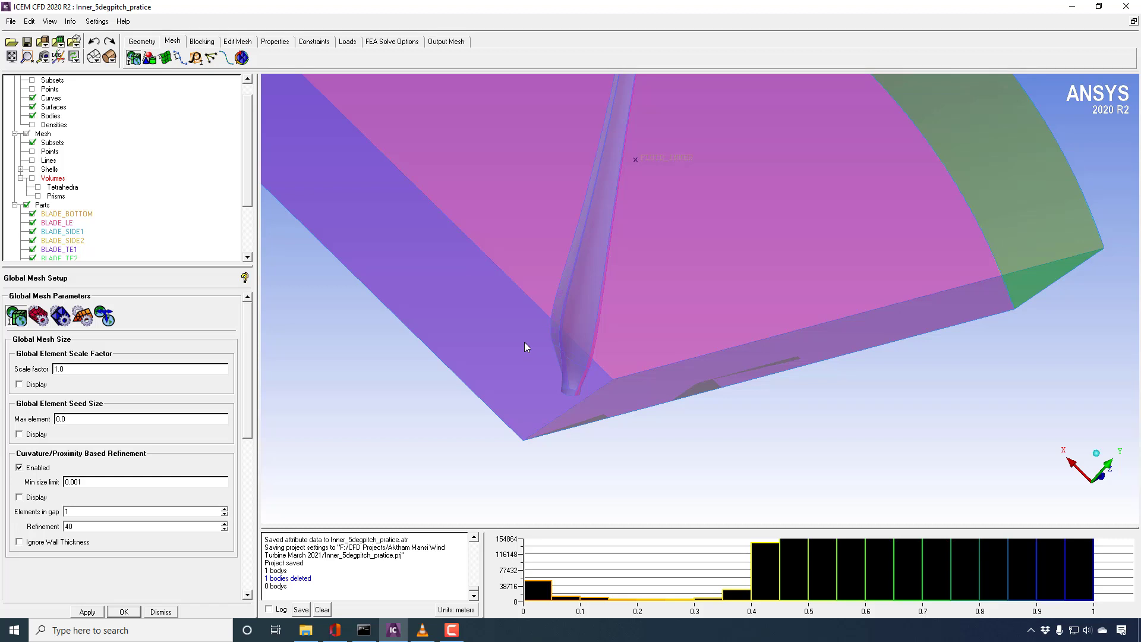
Step: Compute the volume mesh of all geometry as Tetra/Mixed with the Robust (Octree) method
{"action": "left_click", "coordinate": [242, 58]}
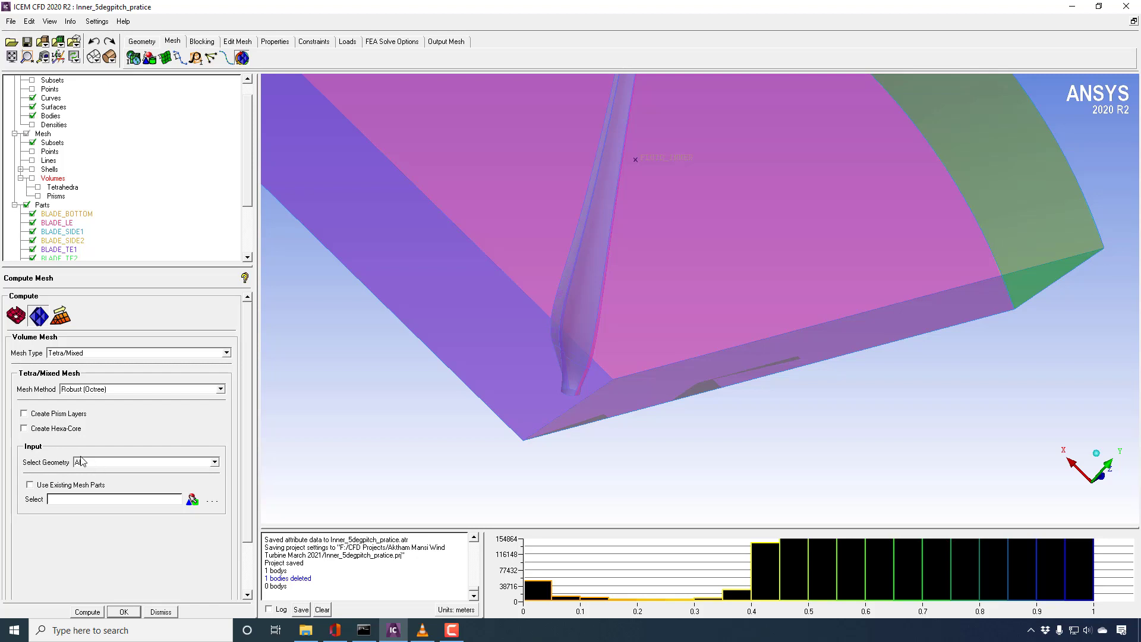
{"action": "left_click", "coordinate": [85, 613]}
{"action": "left_click", "coordinate": [577, 384]}
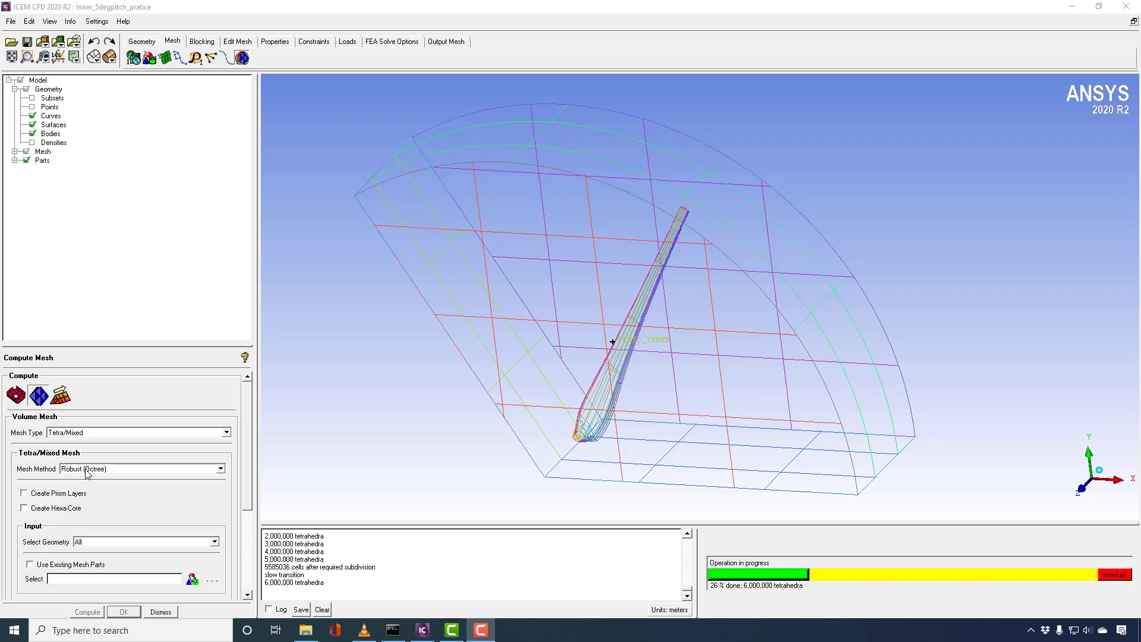
Step: Hide the INTERFACE1_INNER, INTERFACE2_INNER and INTERFACE3_INNER parts and switch the surfaces to solid shading
{"action": "scroll", "coordinate": [501, 356], "scroll_direction": "up", "scroll_amount": 3}
{"action": "left_click_drag", "start_coordinate": [502, 356], "coordinate": [550, 327]}
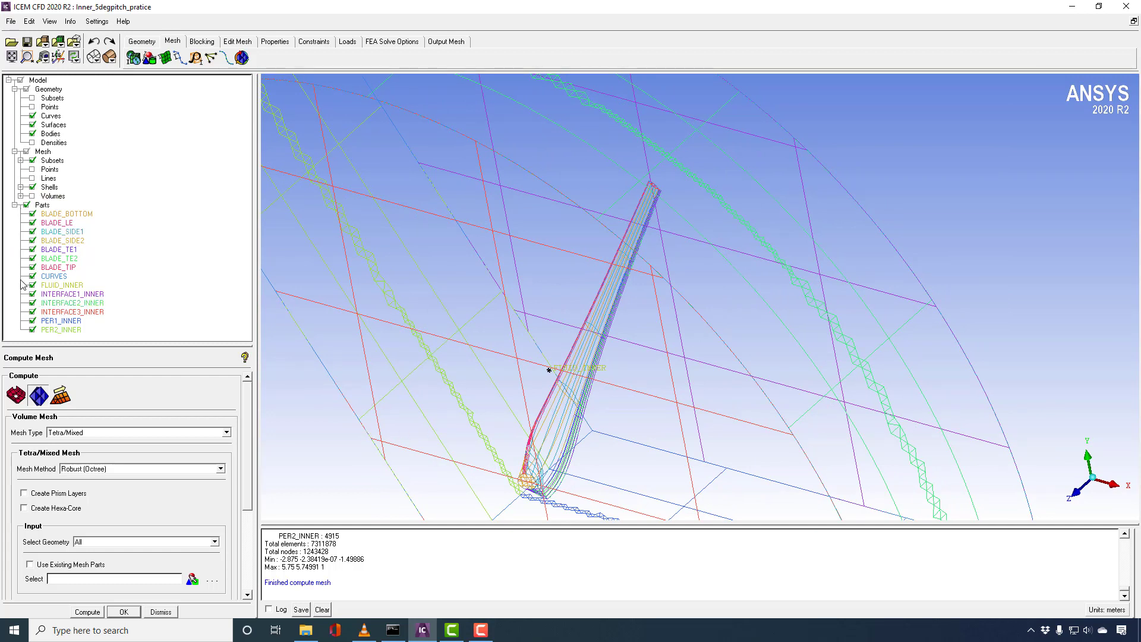
{"action": "left_click", "coordinate": [32, 294]}
{"action": "left_click", "coordinate": [32, 303]}
{"action": "left_click", "coordinate": [32, 312]}
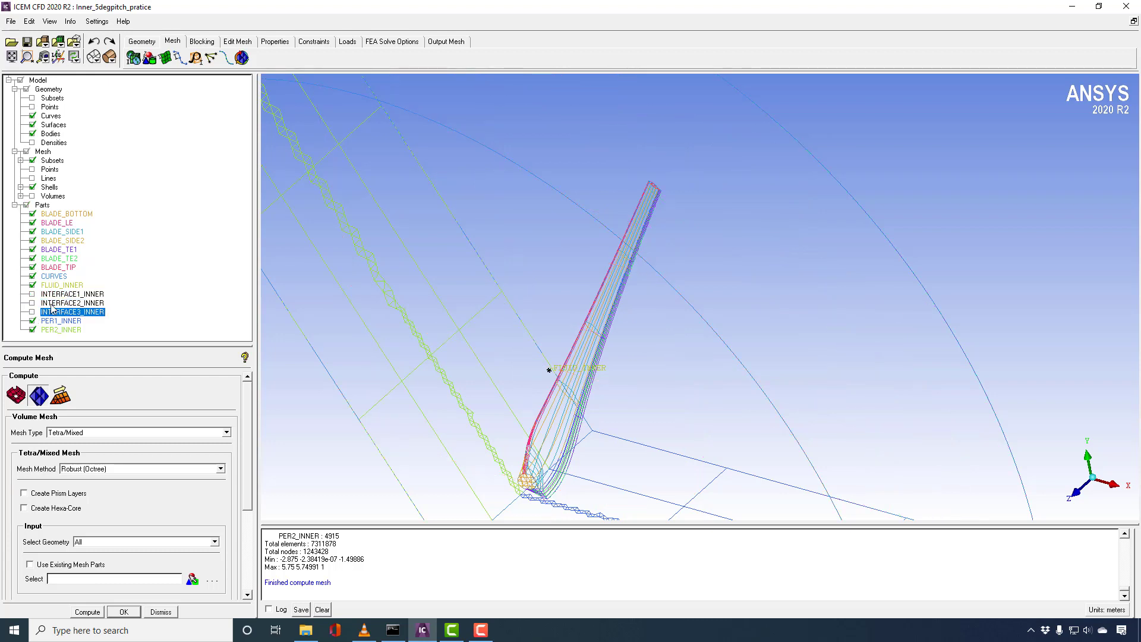
{"action": "left_click", "coordinate": [109, 57]}
{"action": "left_click_drag", "start_coordinate": [448, 321], "coordinate": [380, 386]}
Step: Show a cut plane through the mesh, defined by coefficients with Cz 1
{"action": "right_click", "coordinate": [43, 151]}
{"action": "mouse_move", "coordinate": [89, 155]}
{"action": "left_click", "coordinate": [147, 156]}
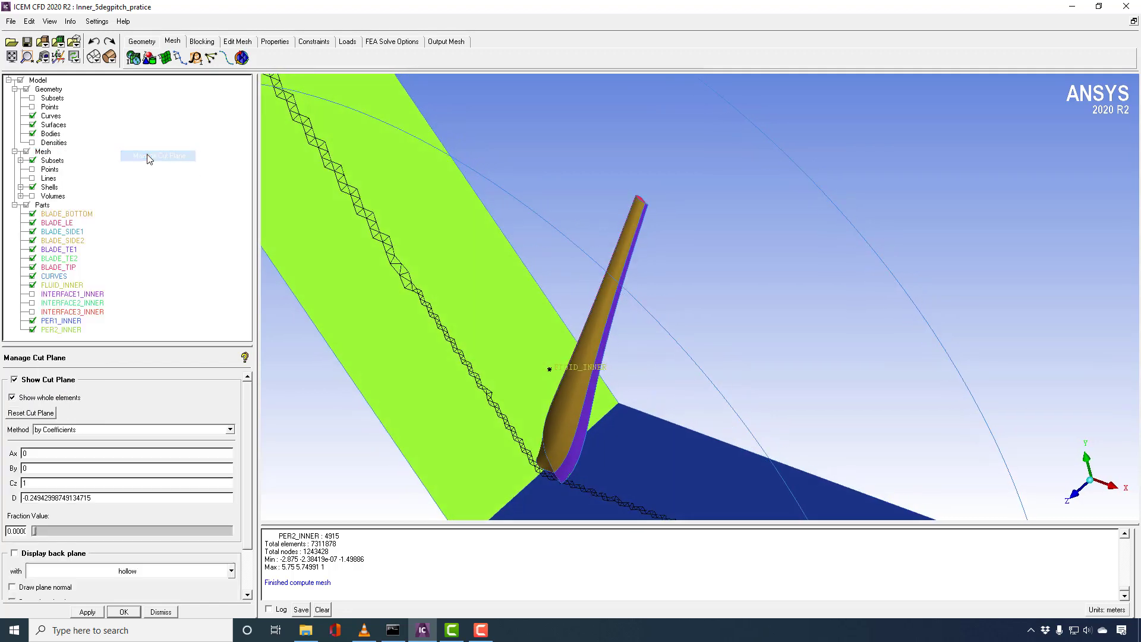
{"action": "left_click_drag", "start_coordinate": [398, 286], "coordinate": [332, 205]}
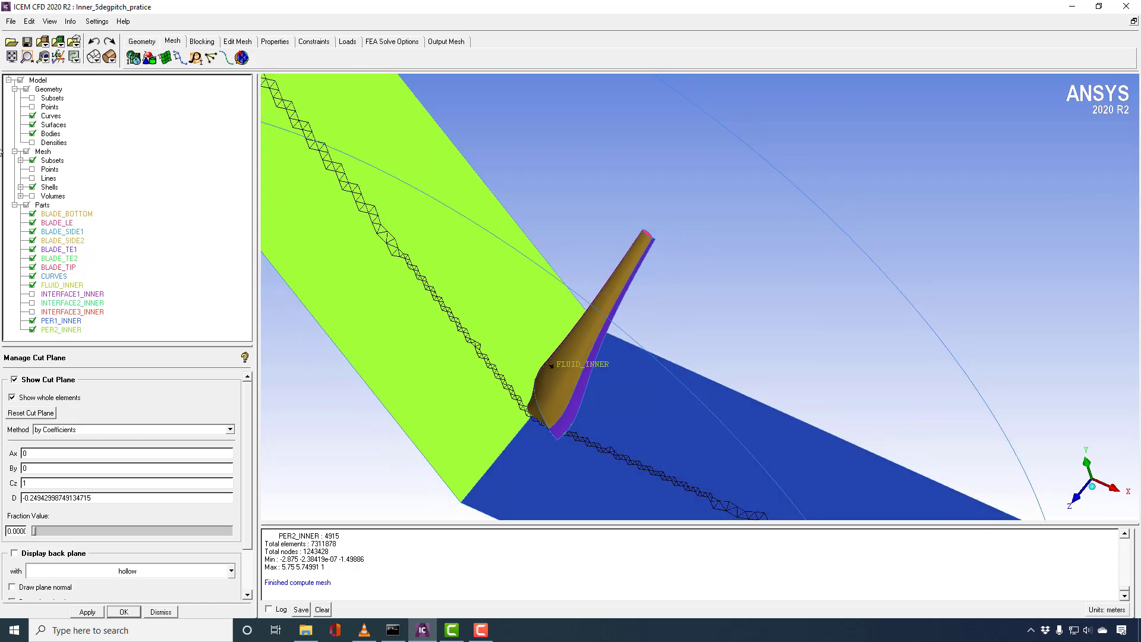
Step: Display the tetrahedral volume elements along the cut plane, accepting the large element display
{"action": "left_click", "coordinate": [20, 196]}
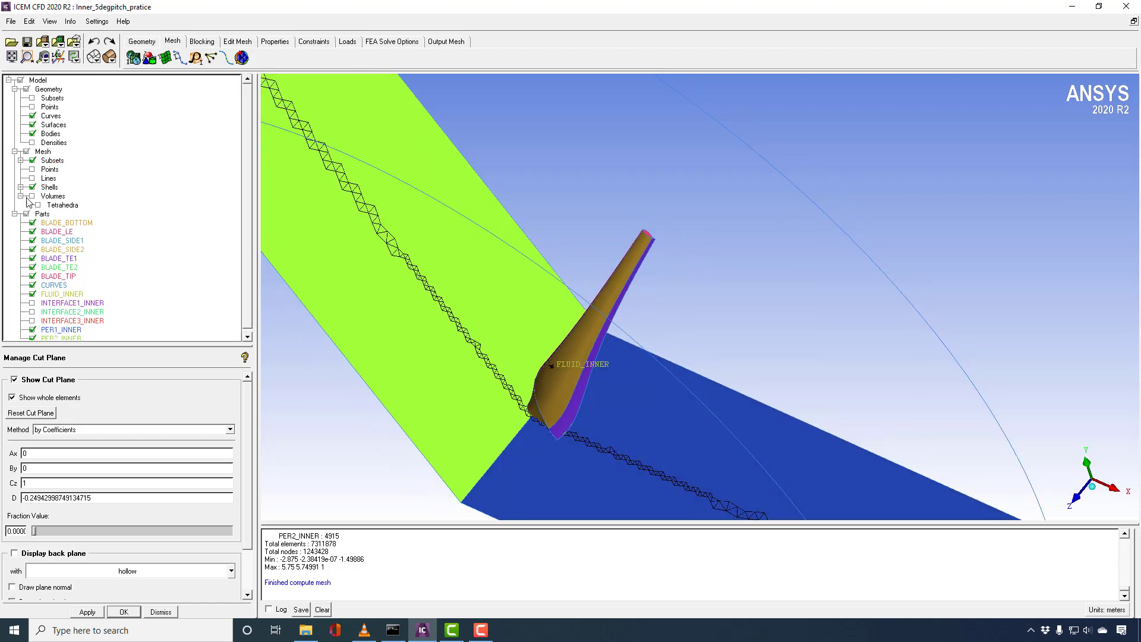
{"action": "left_click", "coordinate": [33, 196]}
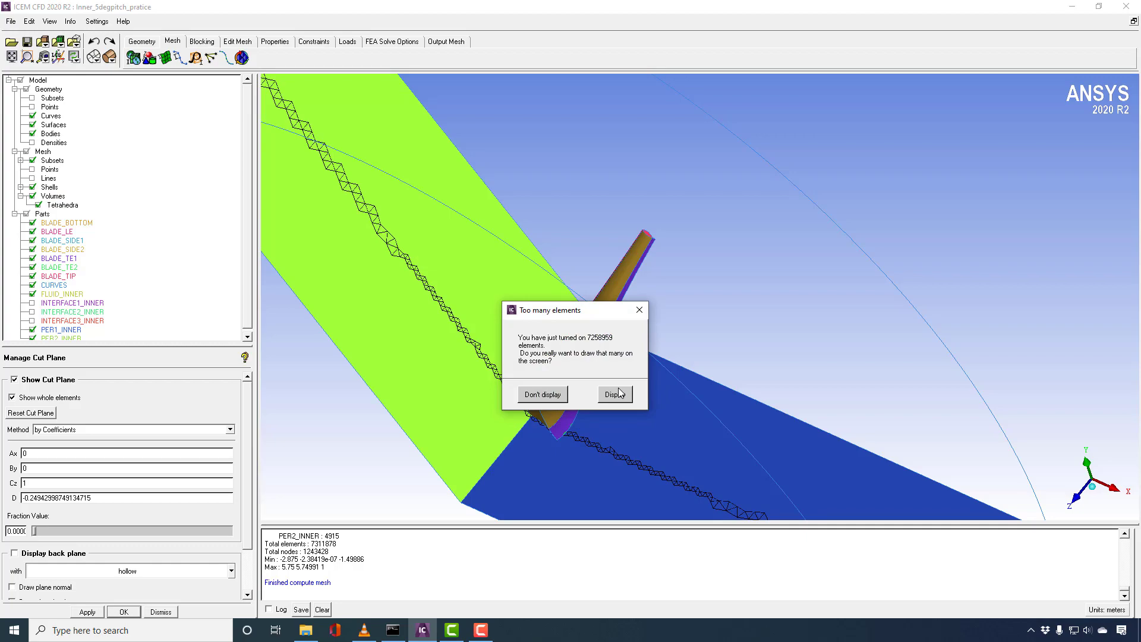
{"action": "left_click", "coordinate": [616, 394]}
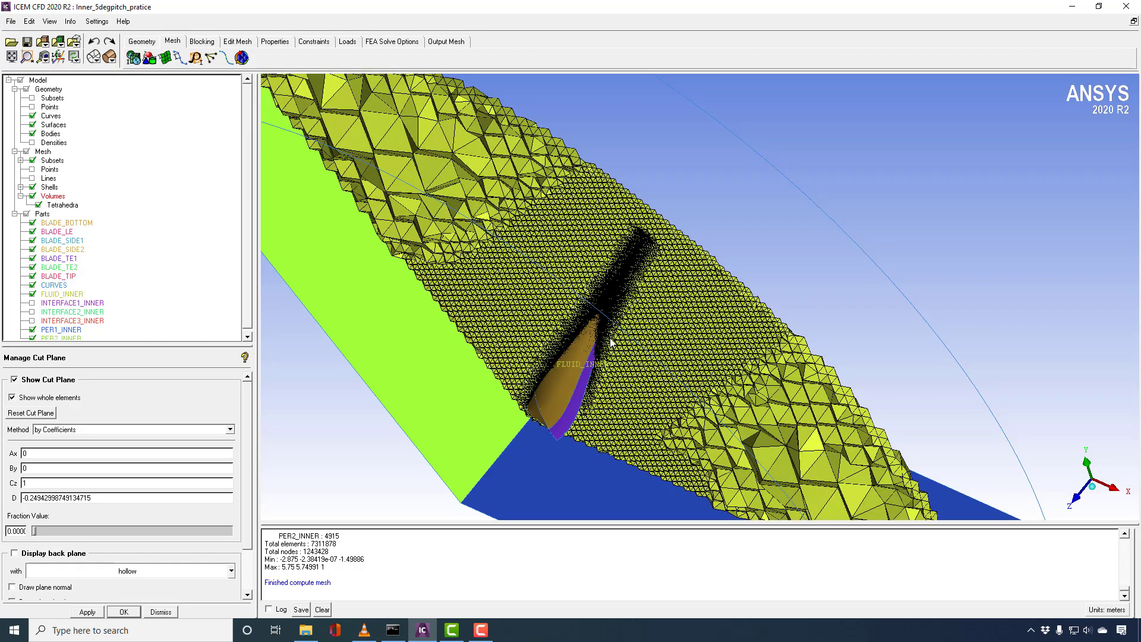
{"action": "left_click_drag", "start_coordinate": [616, 304], "coordinate": [658, 346]}
{"action": "scroll", "coordinate": [657, 345], "scroll_direction": "up", "scroll_amount": 2}
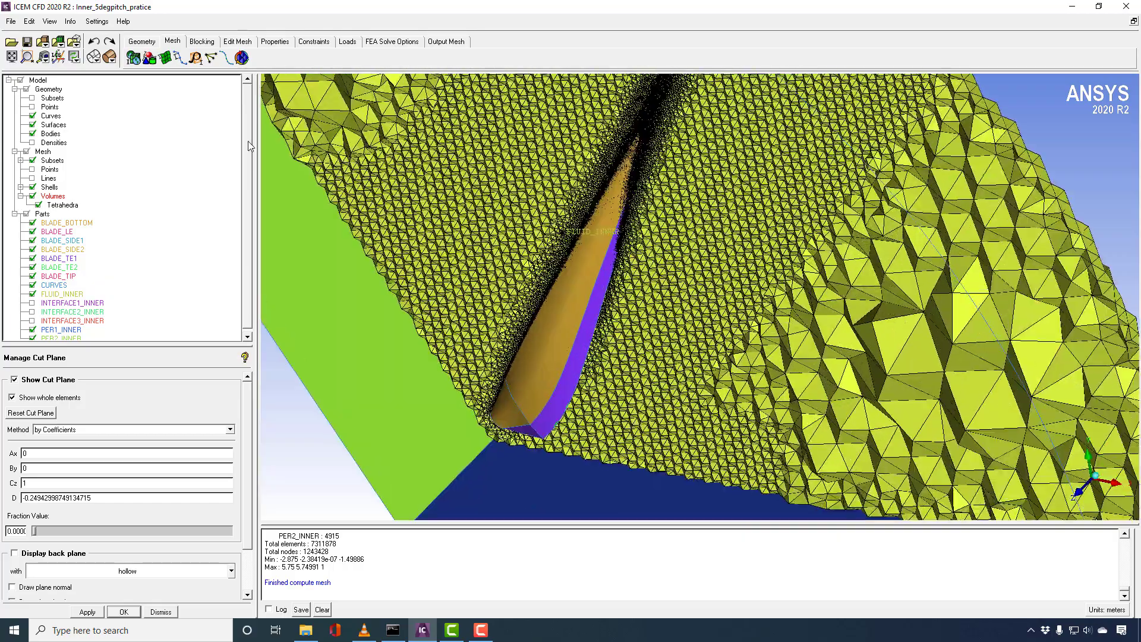
Step: Hide the geometry surfaces and inspect the cut volume mesh around the blade root
{"action": "left_click", "coordinate": [33, 124]}
{"action": "left_click_drag", "start_coordinate": [594, 220], "coordinate": [566, 237]}
{"action": "scroll", "coordinate": [566, 236], "scroll_direction": "up", "scroll_amount": 1}
{"action": "scroll", "coordinate": [593, 312], "scroll_direction": "up", "scroll_amount": 2}
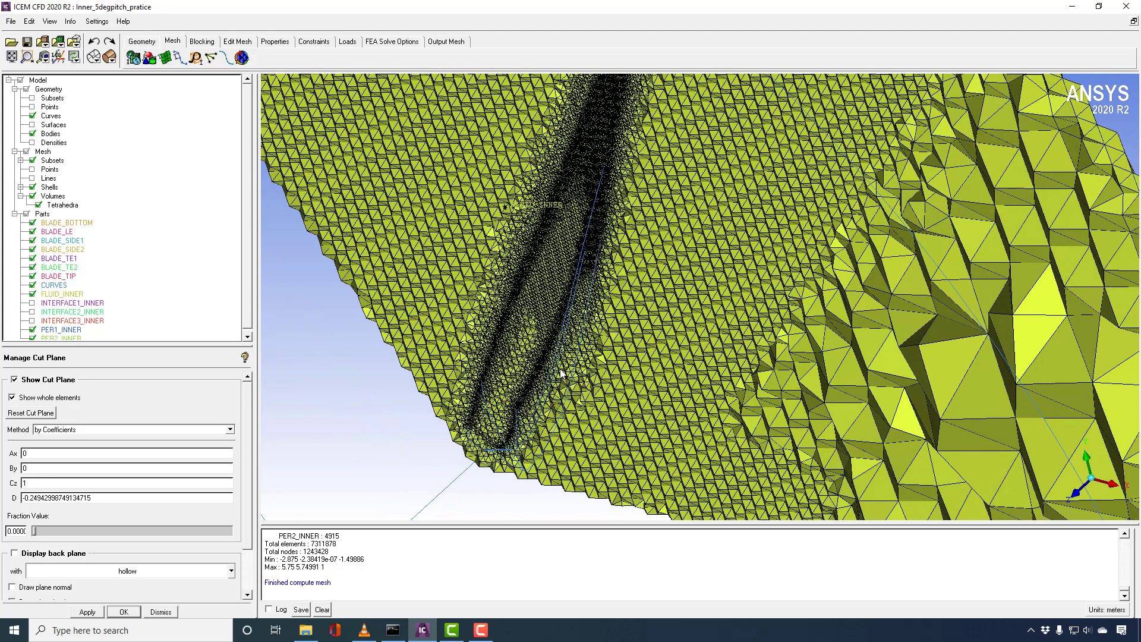
{"action": "middle_click_drag", "start_coordinate": [543, 347], "coordinate": [552, 392]}
{"action": "left_click_drag", "start_coordinate": [550, 312], "coordinate": [623, 284]}
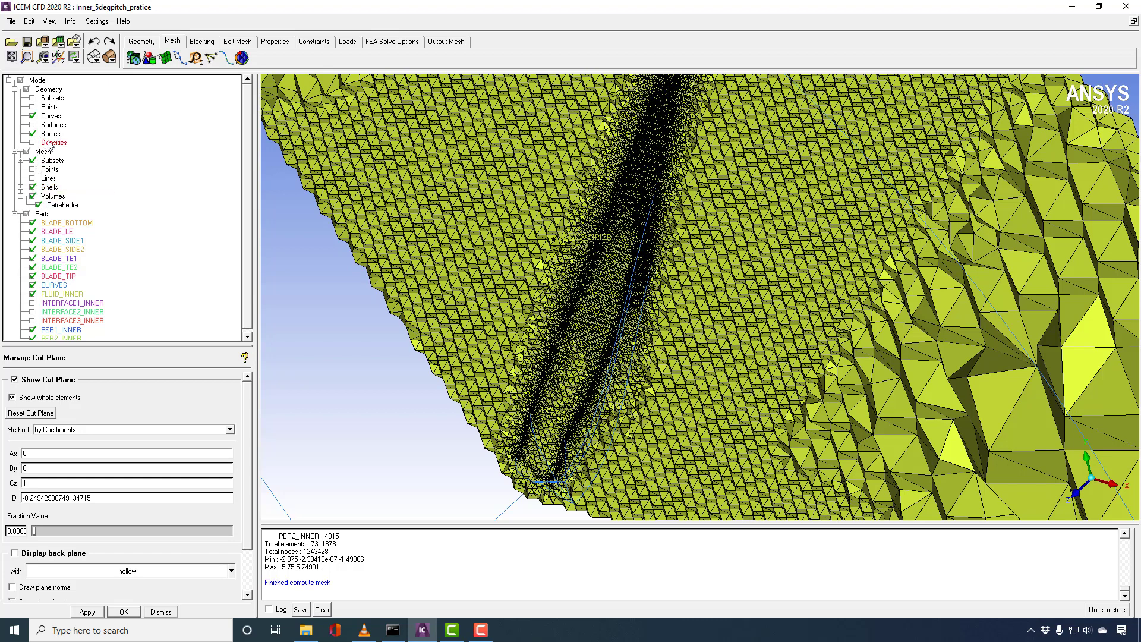
Step: Disable curvature/proximity based refinement in the global mesh setup and recompute the Tetra/Mixed volume mesh, replacing the existing mesh
{"action": "left_click", "coordinate": [134, 58]}
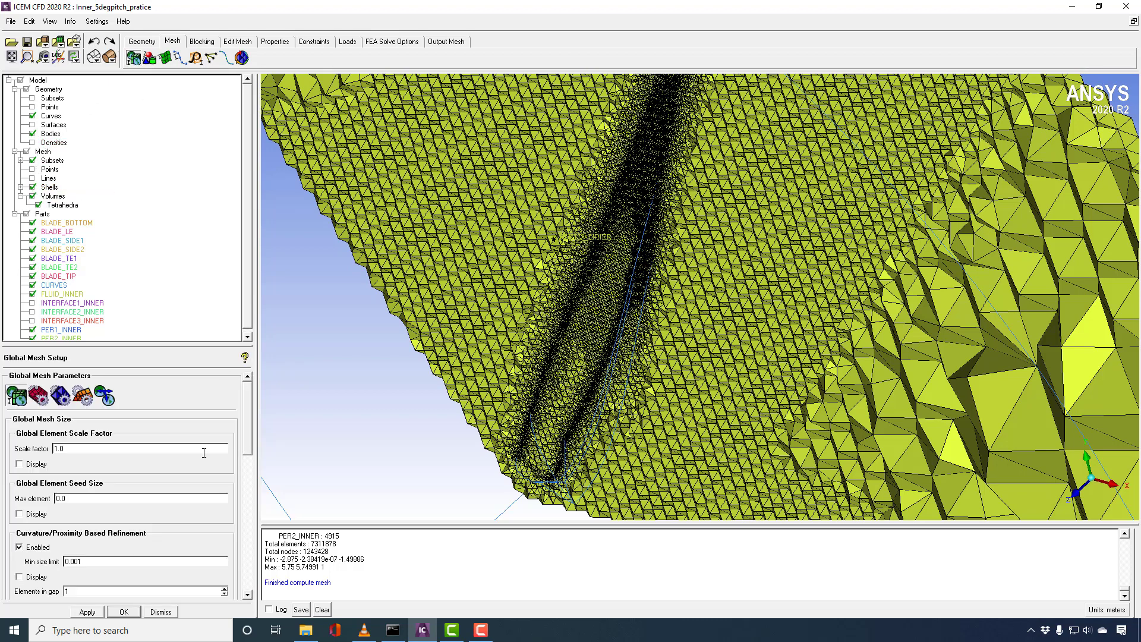
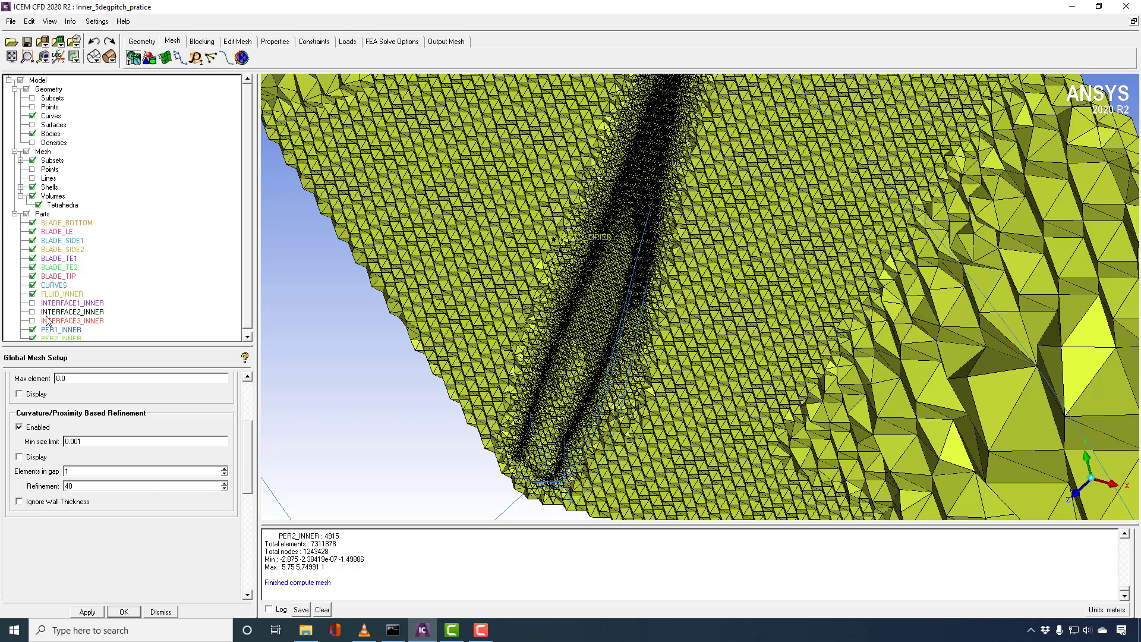
{"action": "left_click", "coordinate": [34, 427]}
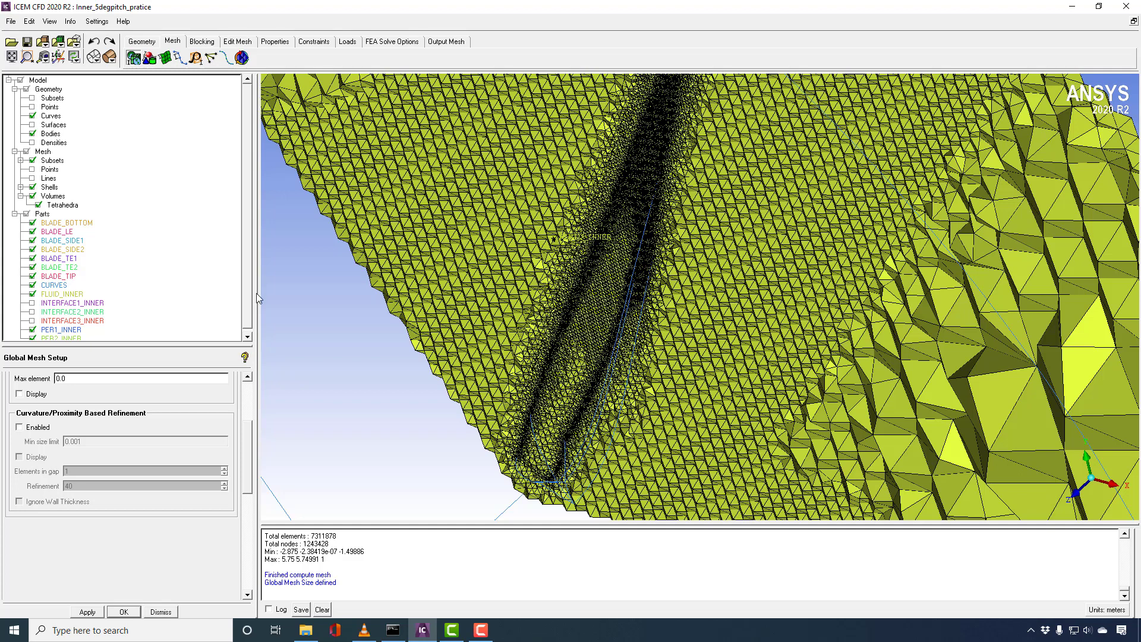
{"action": "left_click", "coordinate": [242, 58]}
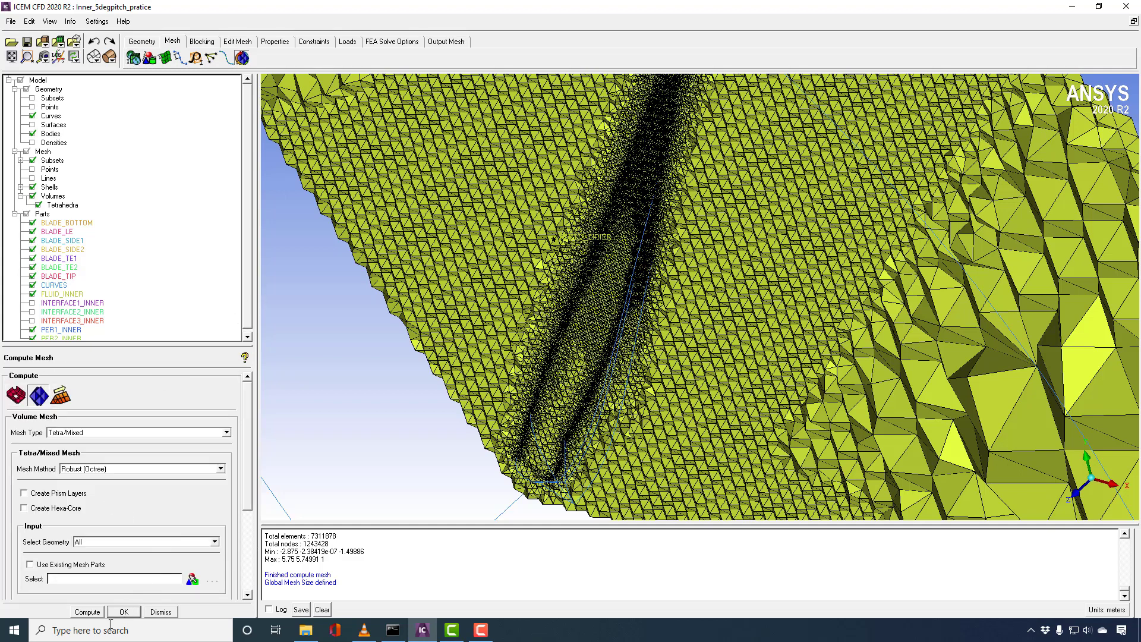
{"action": "left_click", "coordinate": [88, 611]}
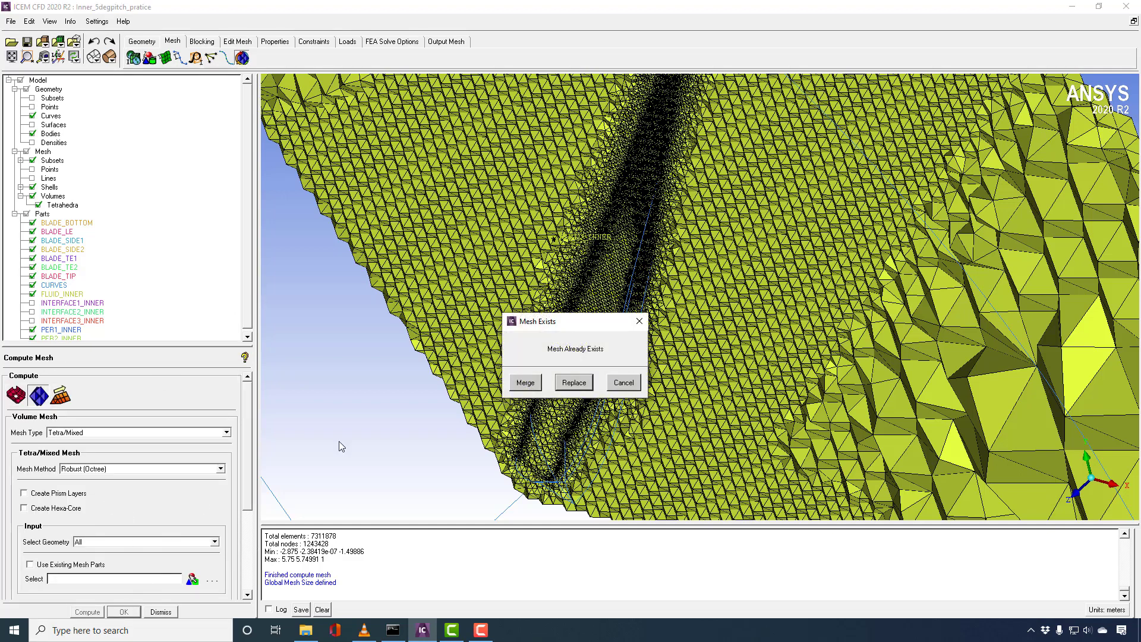
{"action": "left_click", "coordinate": [574, 382]}
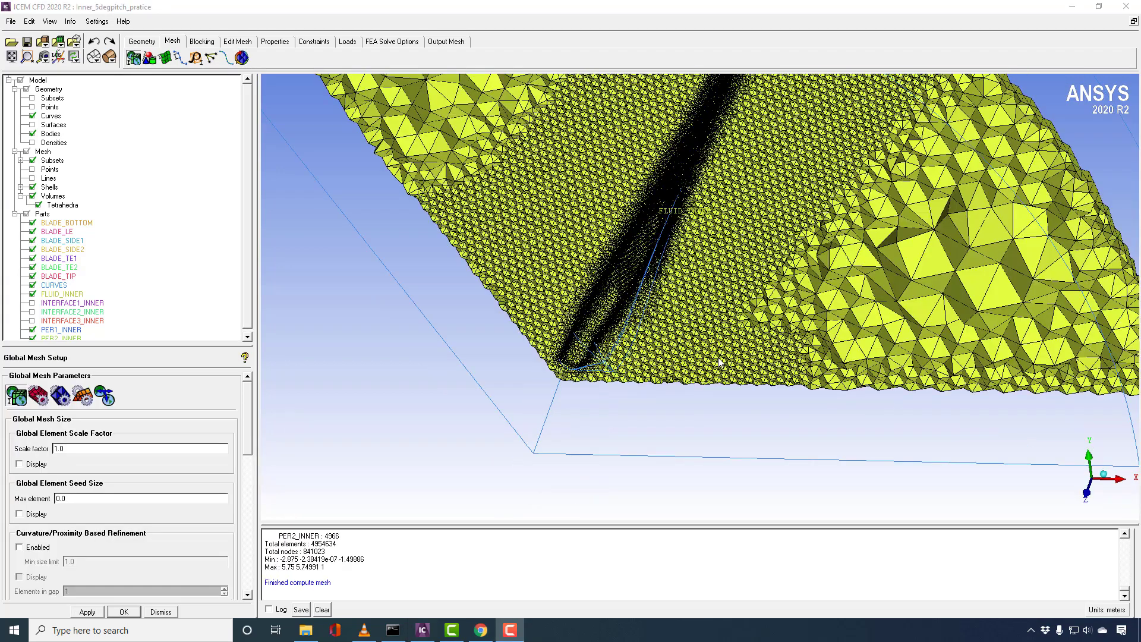
Step: Inspect the recomputed mesh near the blade root, then re-enable curvature/proximity based refinement with a min size limit of 0.001
{"action": "scroll", "coordinate": [459, 337], "scroll_direction": "up", "scroll_amount": 5}
{"action": "left_click_drag", "start_coordinate": [454, 346], "coordinate": [616, 309]}
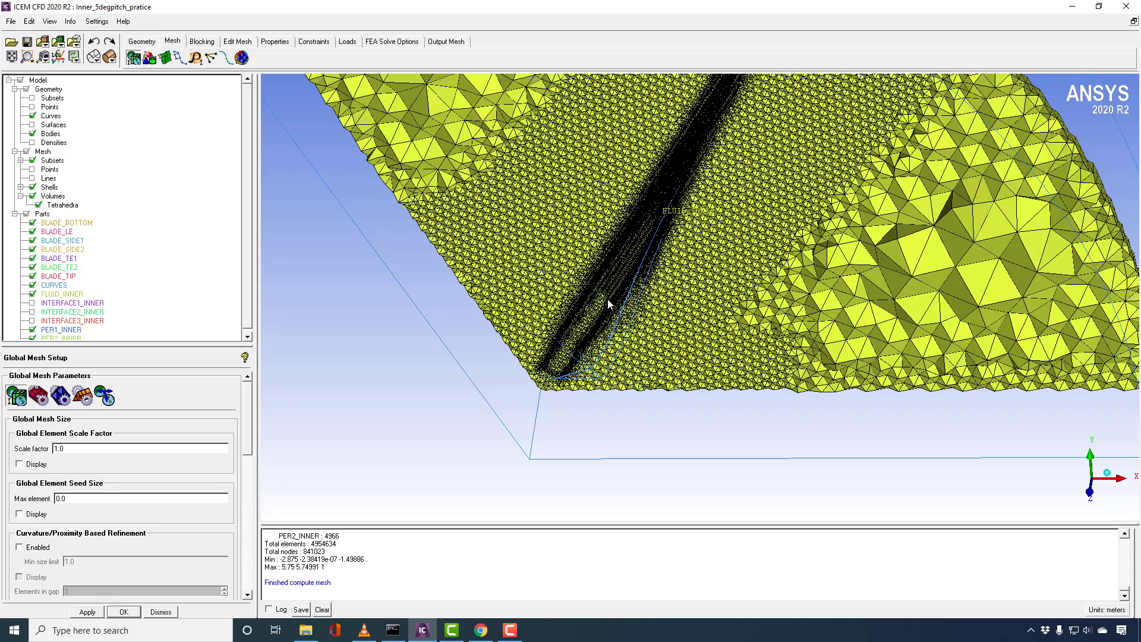
{"action": "left_click_drag", "start_coordinate": [608, 303], "coordinate": [518, 264]}
{"action": "left_click_drag", "start_coordinate": [610, 246], "coordinate": [624, 248]}
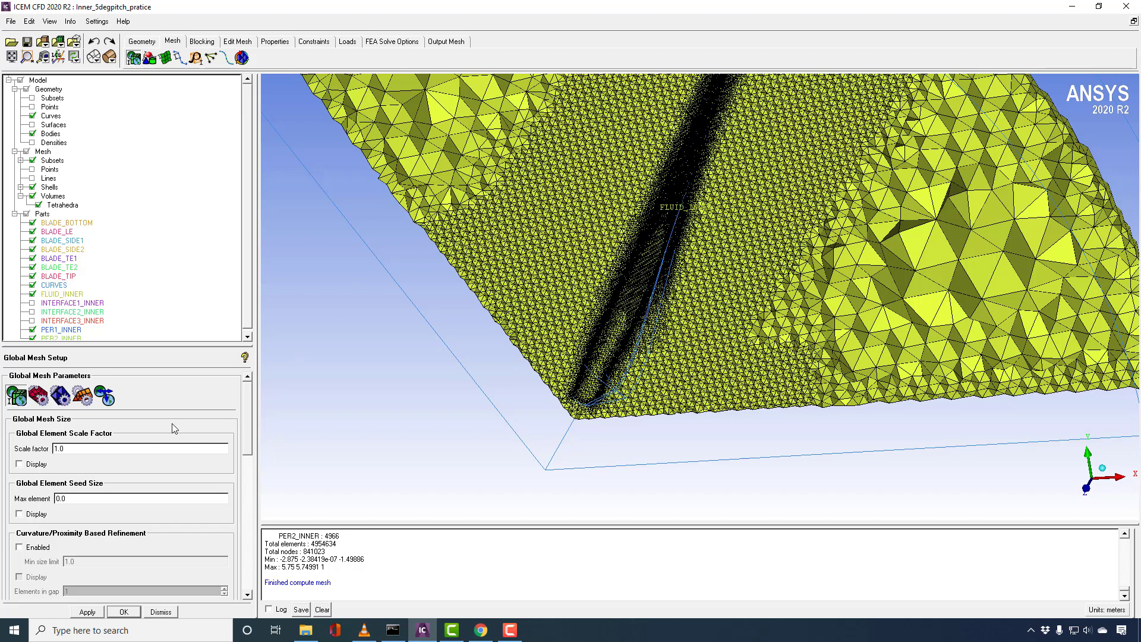
{"action": "left_click", "coordinate": [21, 547]}
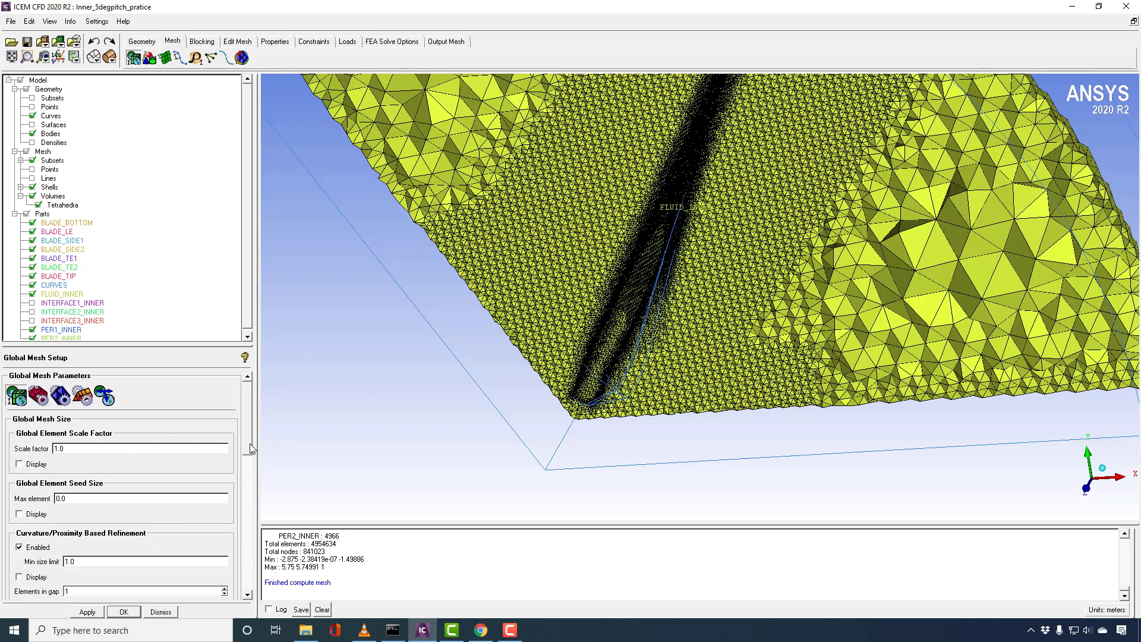
{"action": "scroll", "coordinate": [139, 495], "scroll_direction": "down", "scroll_amount": 3}
{"action": "left_click_drag", "start_coordinate": [118, 464], "coordinate": [28, 466]}
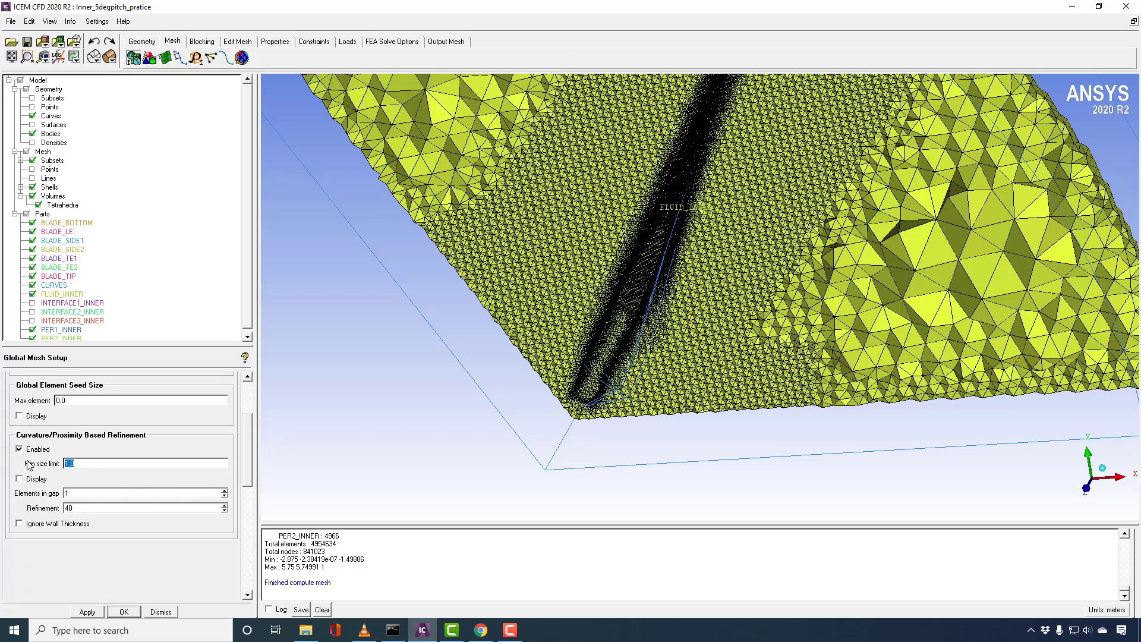
{"action": "type", "text": "0.001"}
{"action": "left_click", "coordinate": [122, 612]}
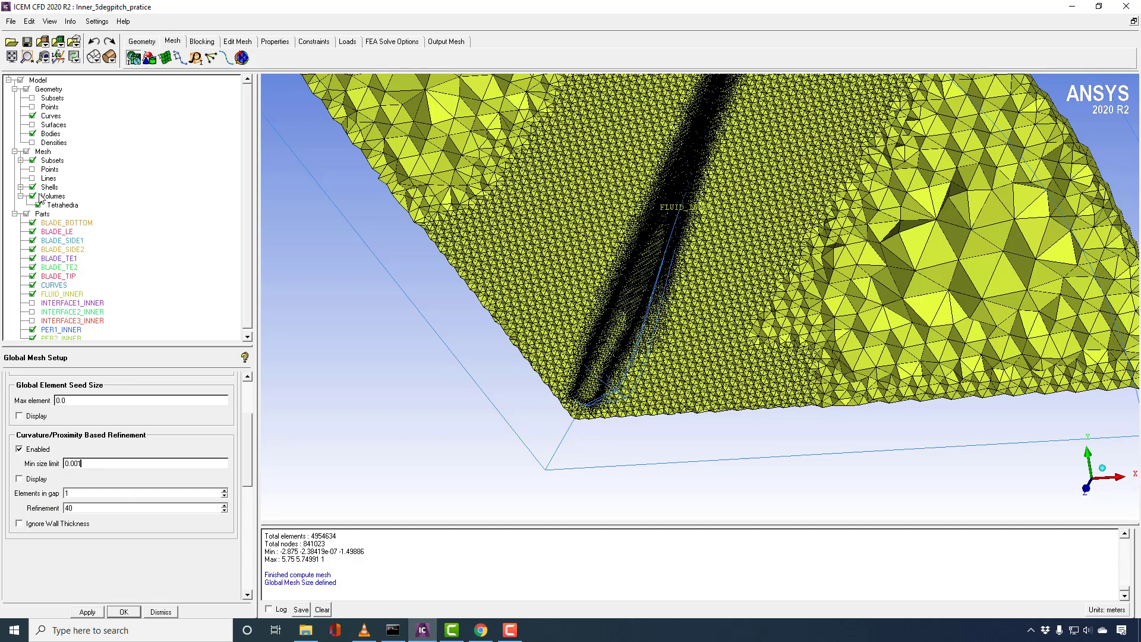
Step: Hide the mesh and start creating a new body assigned to a part named orfn
{"action": "left_click", "coordinate": [26, 152]}
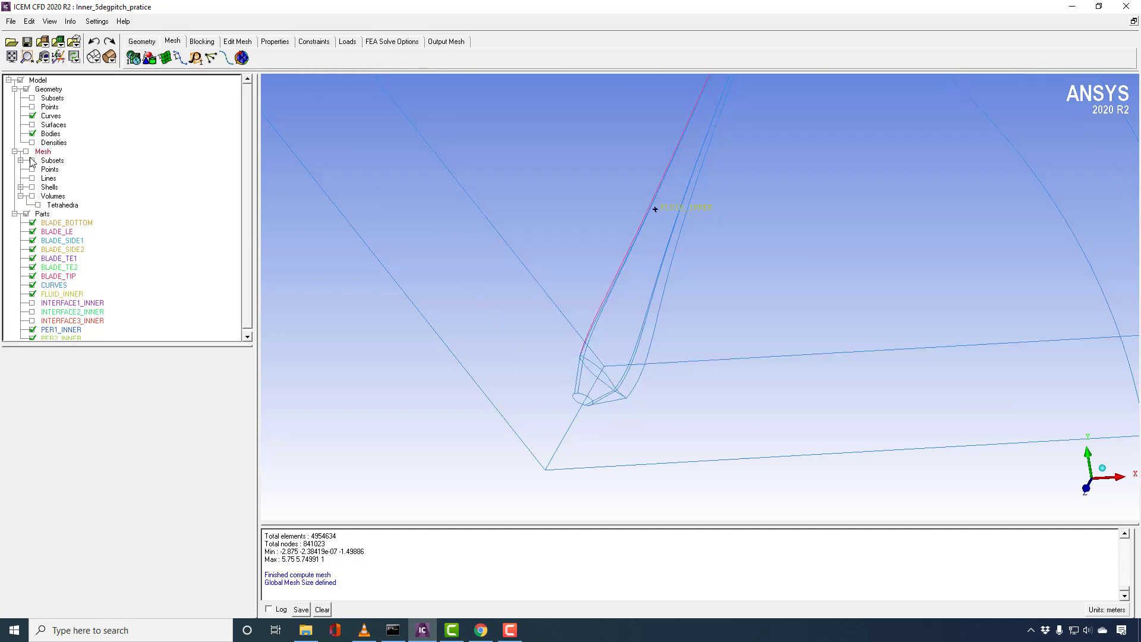
{"action": "left_click", "coordinate": [142, 41]}
{"action": "left_click", "coordinate": [180, 57]}
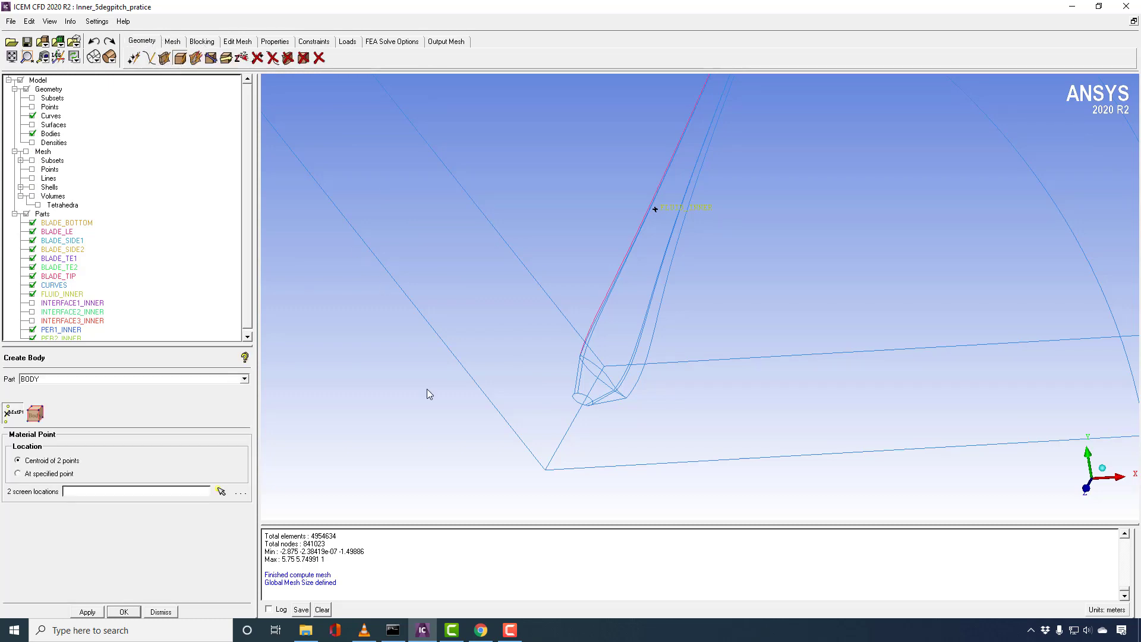
{"action": "left_click_drag", "start_coordinate": [427, 389], "coordinate": [632, 120]}
{"action": "mouse_move", "coordinate": [618, 198]}
{"action": "left_mouse_down"}
{"action": "mouse_move", "coordinate": [654, 224]}
{"action": "mouse_move", "coordinate": [679, 295]}
{"action": "mouse_move", "coordinate": [669, 283]}
{"action": "mouse_move", "coordinate": [636, 333]}
{"action": "mouse_move", "coordinate": [634, 359]}
{"action": "mouse_move", "coordinate": [612, 259]}
{"action": "mouse_move", "coordinate": [504, 362]}
{"action": "left_mouse_up"}
{"action": "middle_click_drag", "start_coordinate": [504, 362], "coordinate": [598, 300]}
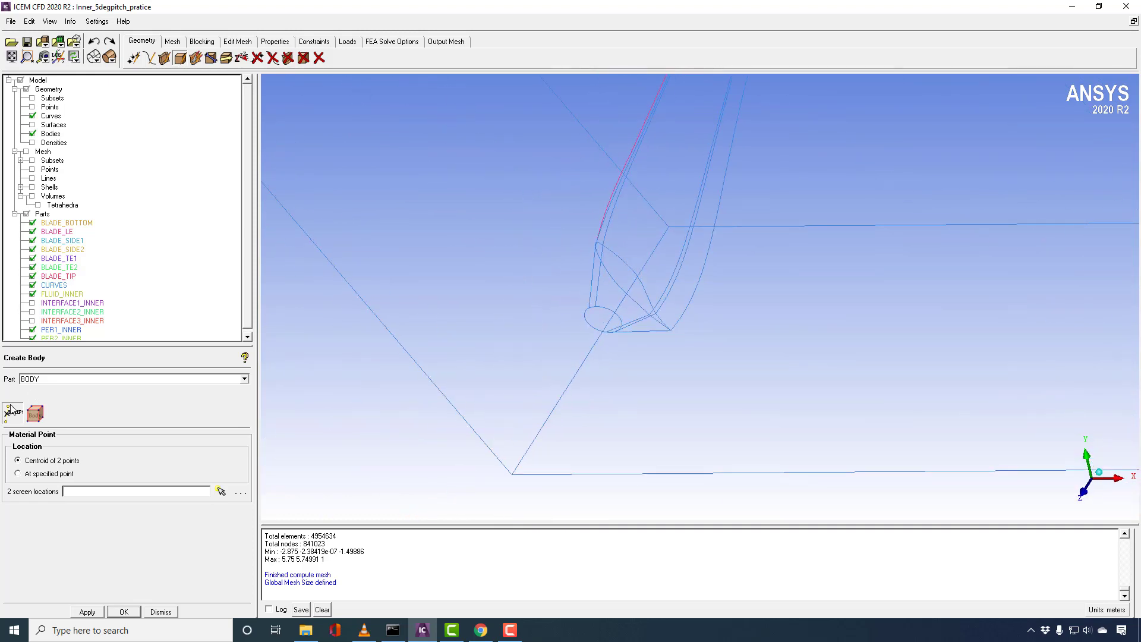
{"action": "double_click", "coordinate": [43, 375]}
{"action": "type", "text": "orfn"}
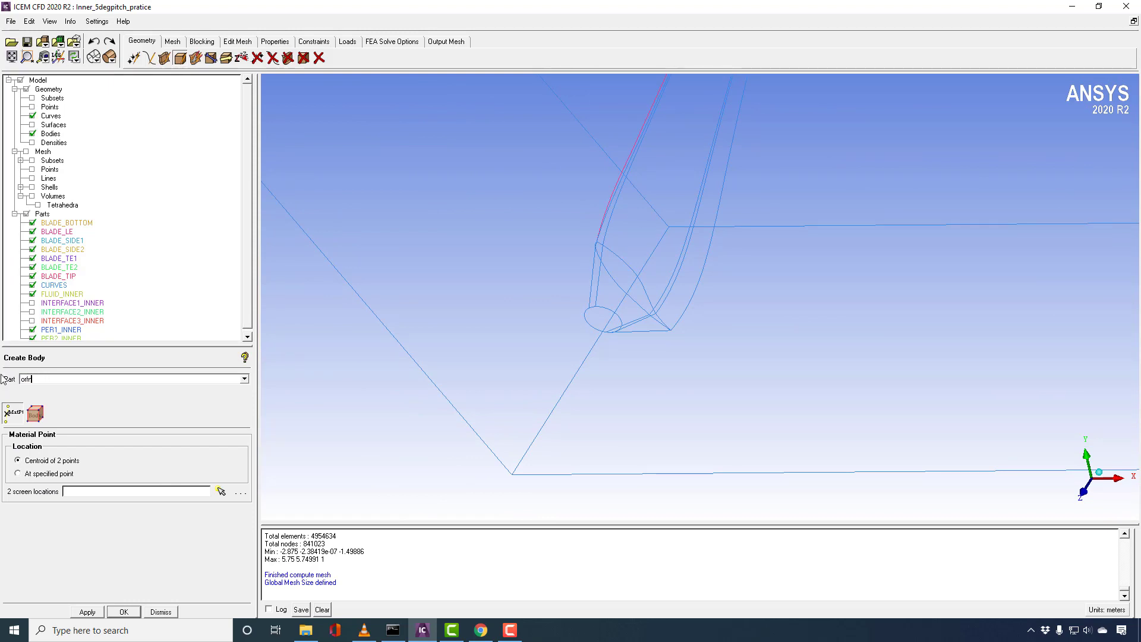
{"action": "left_click", "coordinate": [16, 417]}
{"action": "left_click", "coordinate": [618, 284]}
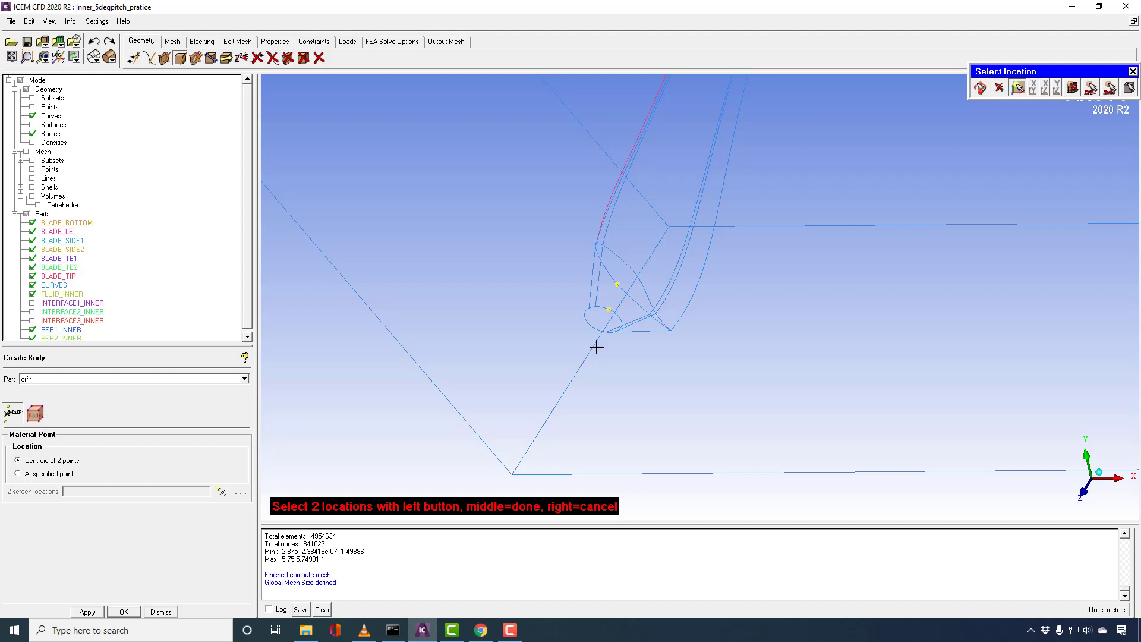
{"action": "right_click", "coordinate": [518, 313]}
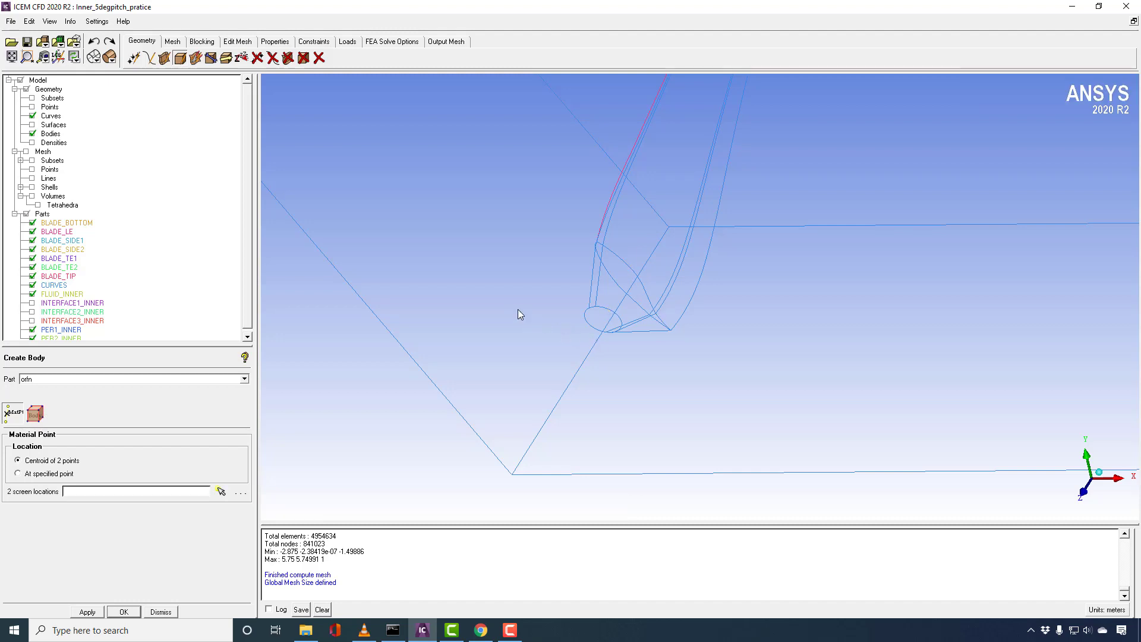
Step: Show the geometry surfaces in wireframe and switch the body creation to By Topology using selected surfaces
{"action": "left_click", "coordinate": [32, 124]}
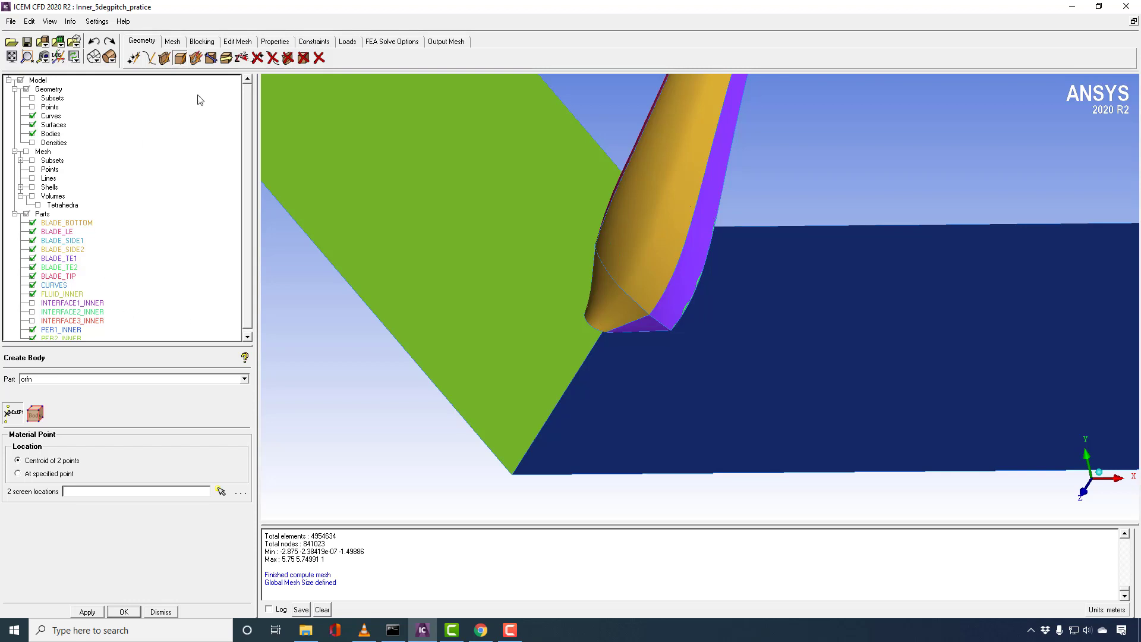
{"action": "left_click", "coordinate": [94, 56]}
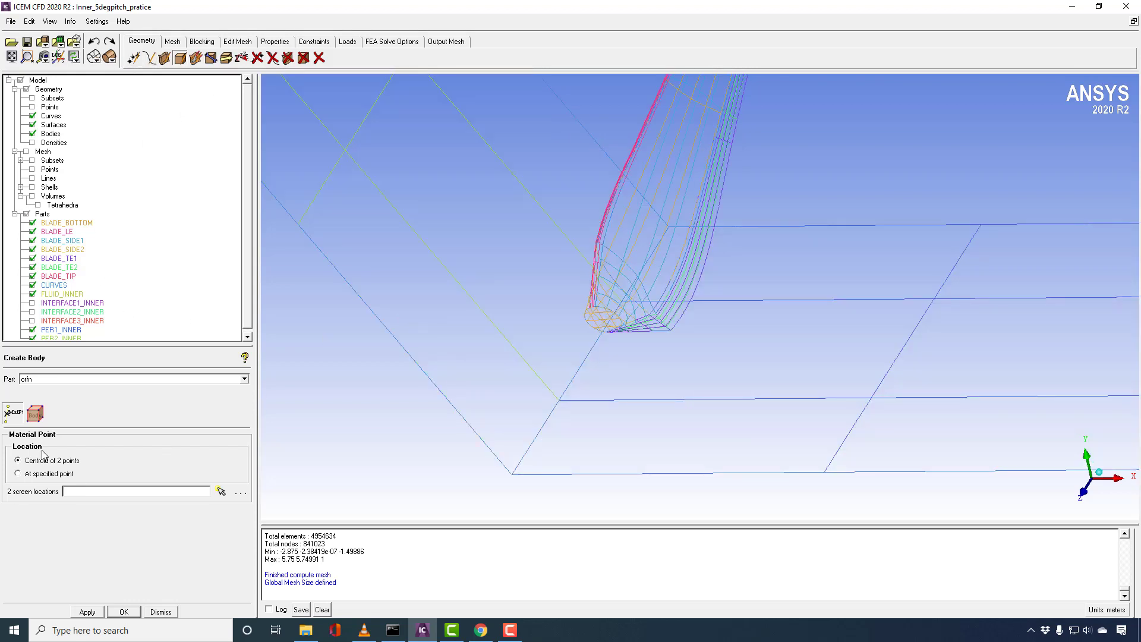
{"action": "left_click", "coordinate": [35, 414]}
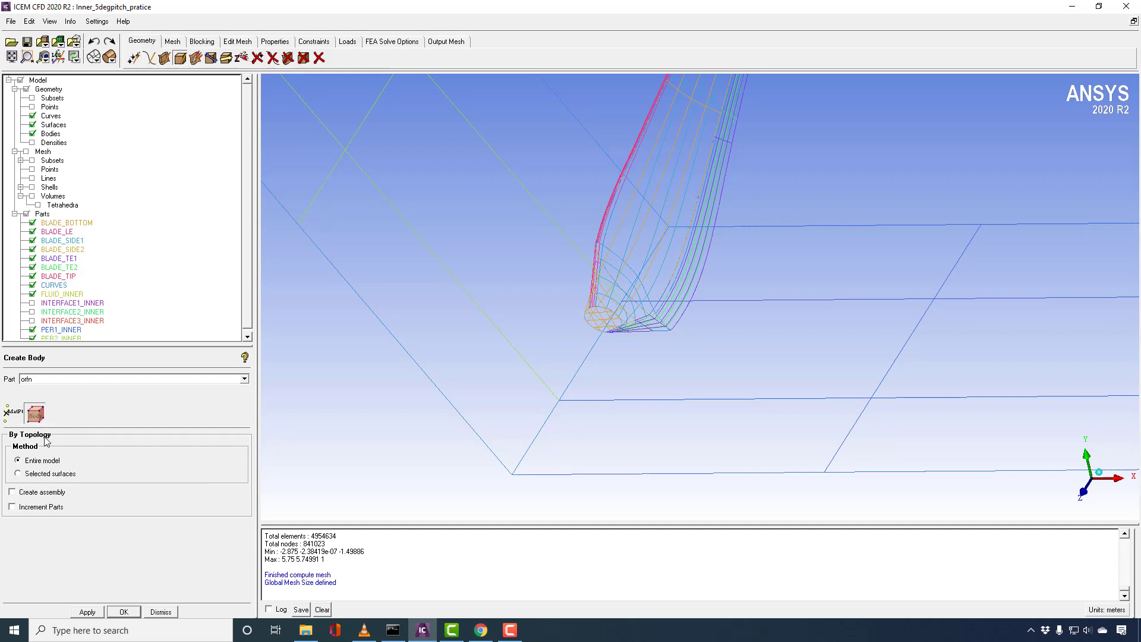
{"action": "left_click", "coordinate": [18, 473]}
{"action": "left_click", "coordinate": [221, 491]}
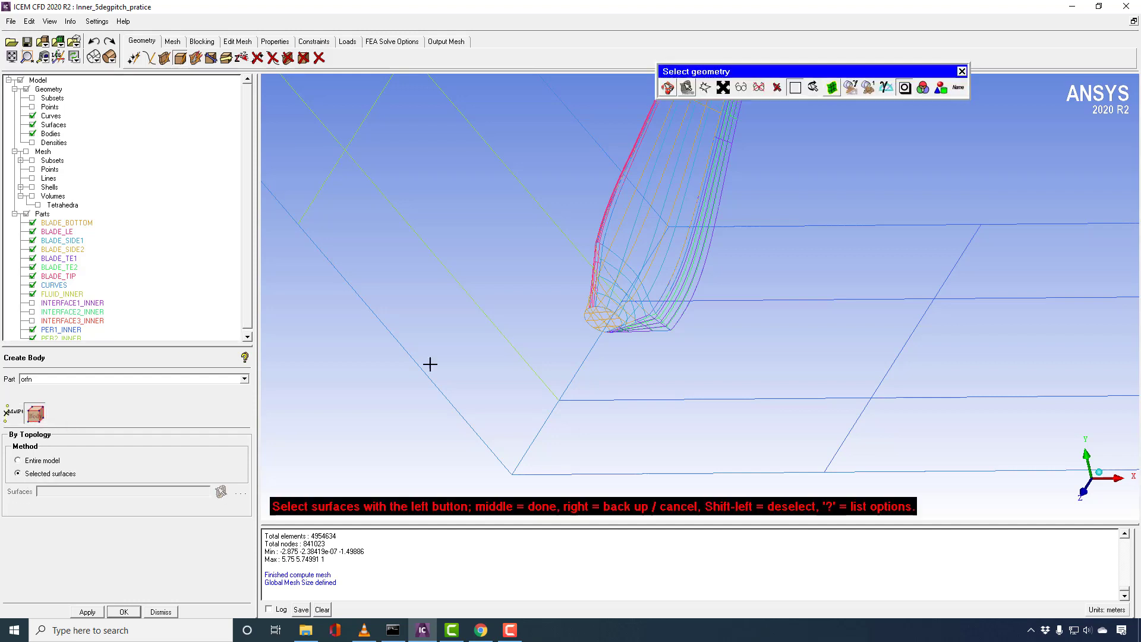
Step: Create the orfn body from the two transition surfaces at the blade root, deselecting the long blade surface
{"action": "left_click", "coordinate": [609, 294]}
{"action": "left_click", "coordinate": [621, 278]}
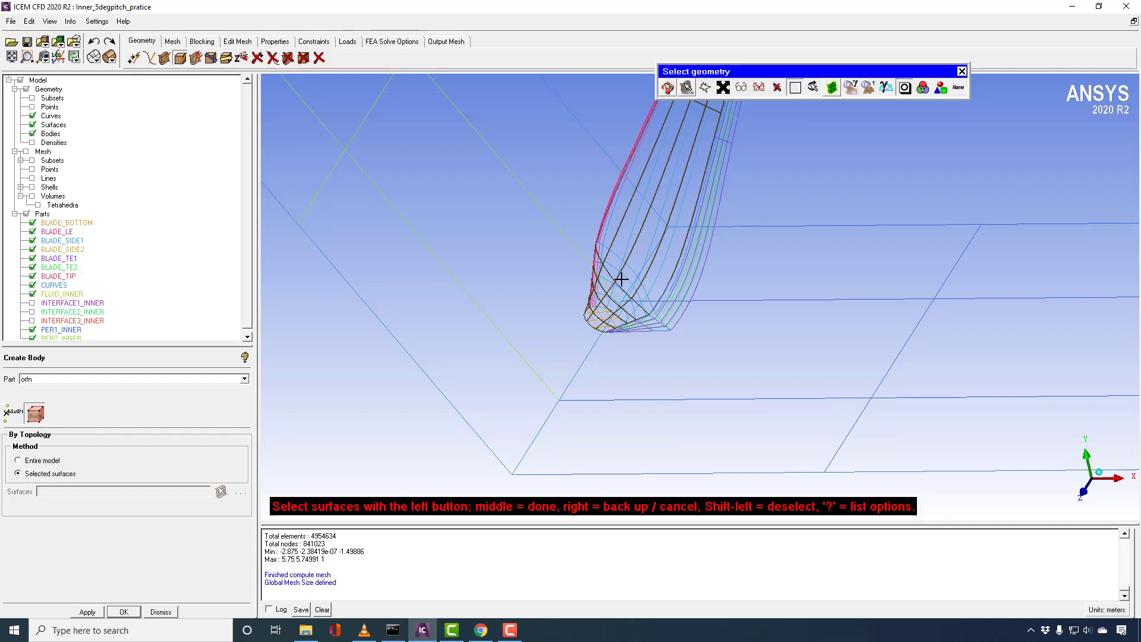
{"action": "left_click", "coordinate": [613, 254], "text": "shift"}
{"action": "left_click", "coordinate": [613, 254]}
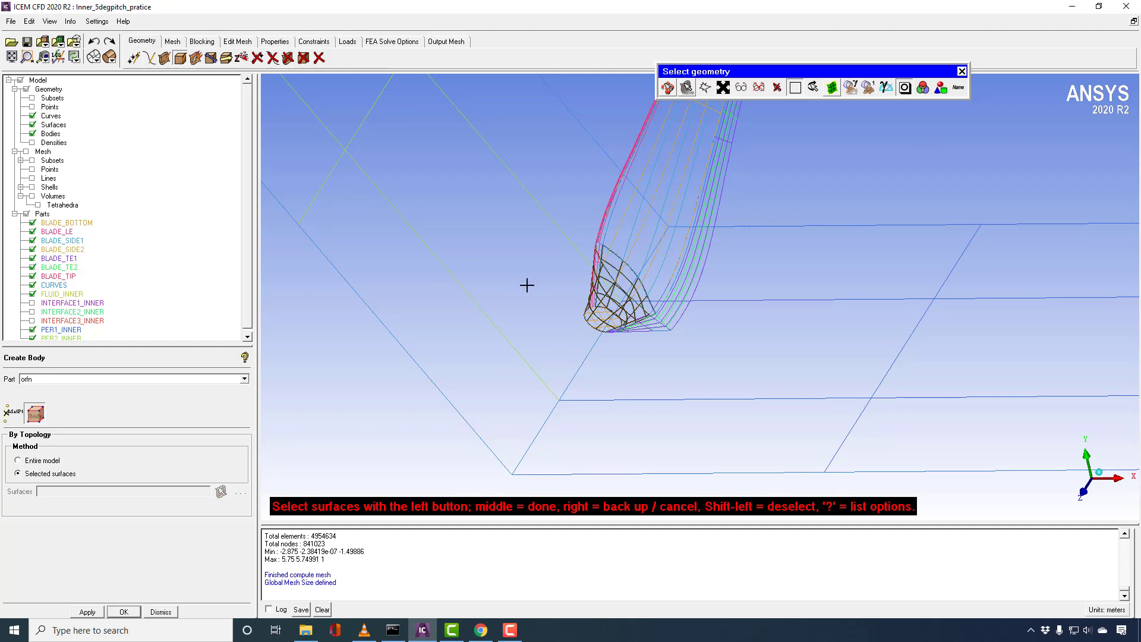
{"action": "middle_click_drag", "start_coordinate": [526, 286], "coordinate": [440, 308]}
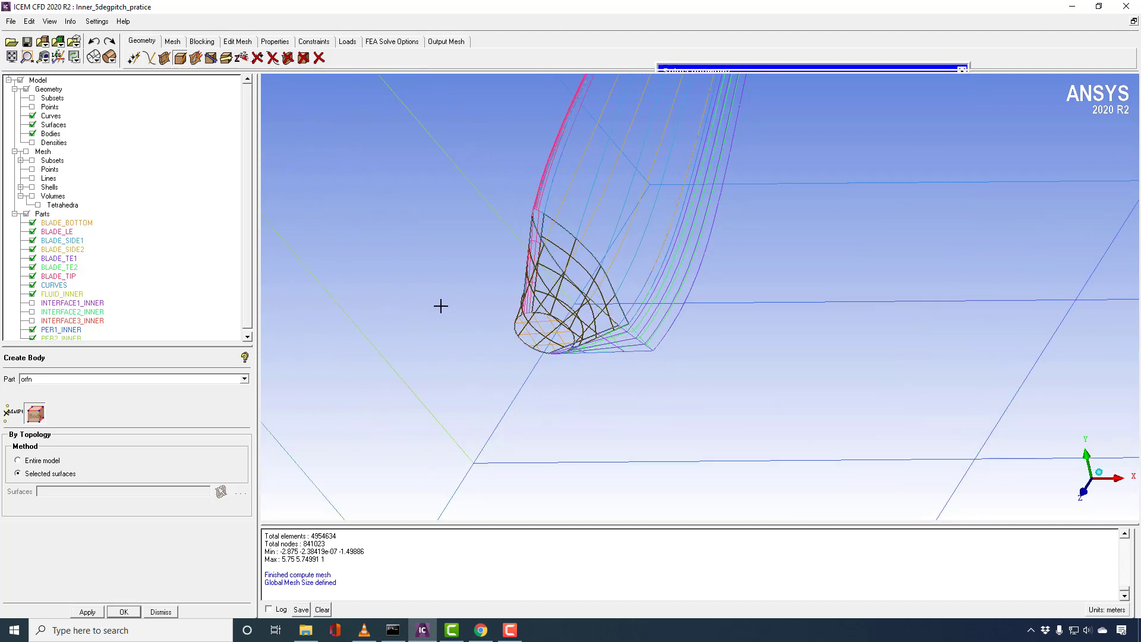
{"action": "middle_click", "coordinate": [566, 297]}
Step: Recompute the Tetra/Mixed volume mesh with the Robust (Octree) method, replacing the existing mesh
{"action": "left_click_drag", "start_coordinate": [533, 310], "coordinate": [645, 237]}
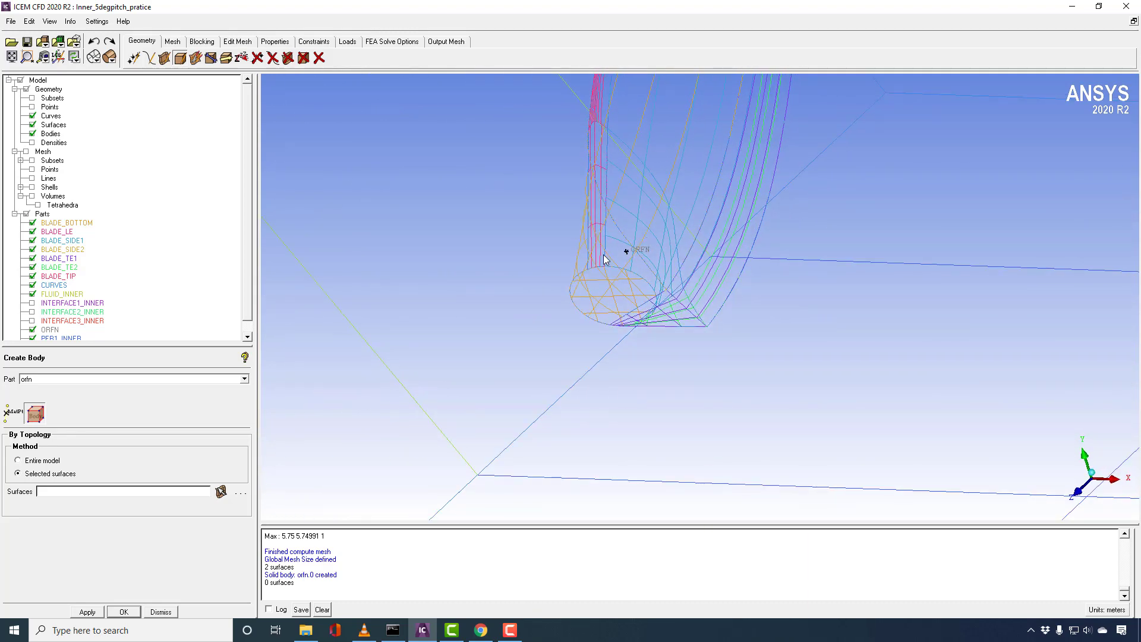
{"action": "middle_click_drag", "start_coordinate": [747, 269], "coordinate": [723, 348]}
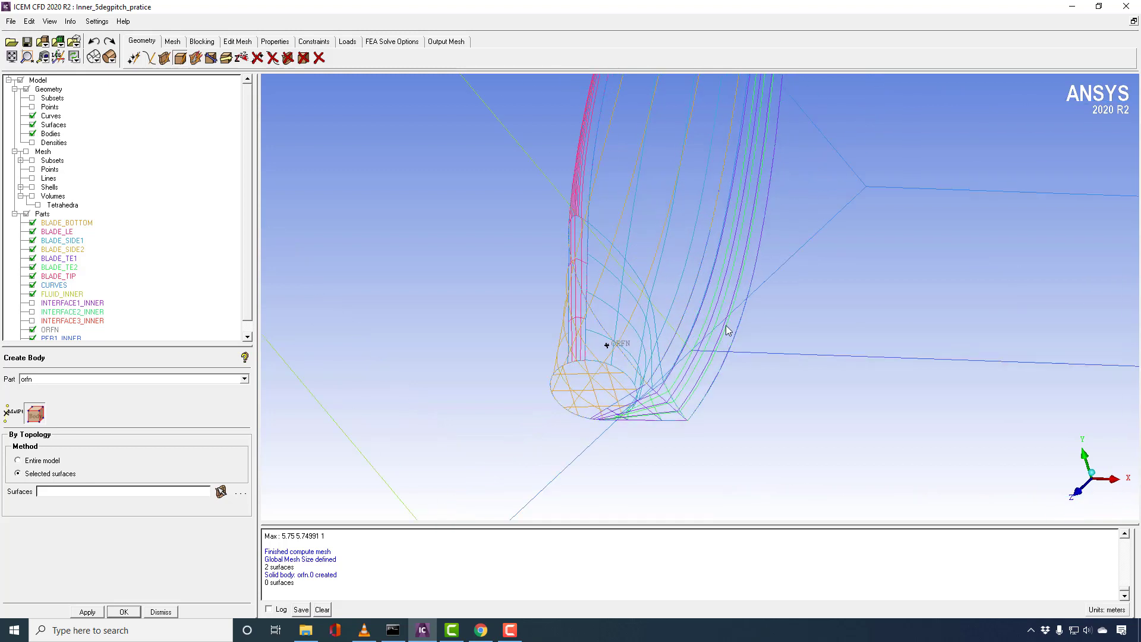
{"action": "right_click_drag", "start_coordinate": [656, 207], "coordinate": [671, 452]}
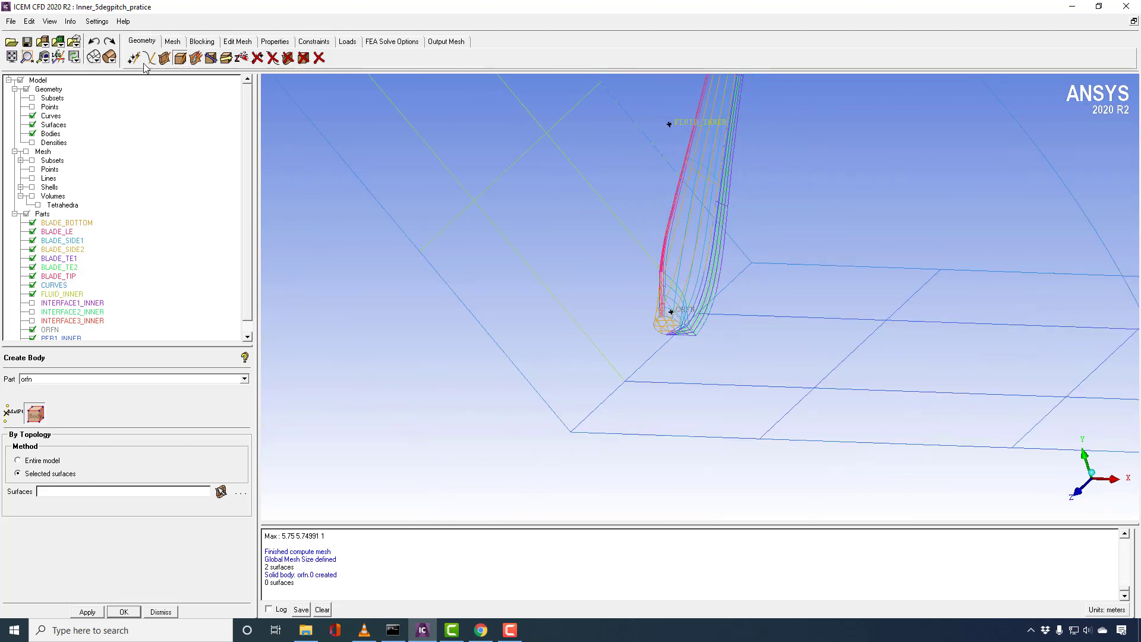
{"action": "left_click", "coordinate": [172, 41]}
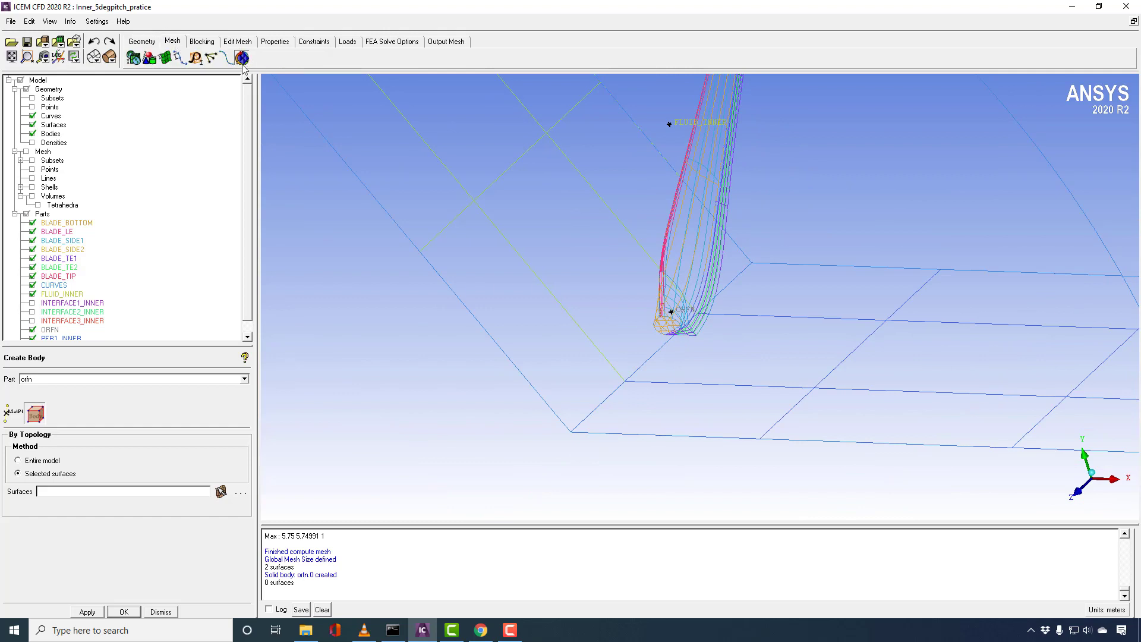
{"action": "left_click", "coordinate": [242, 58]}
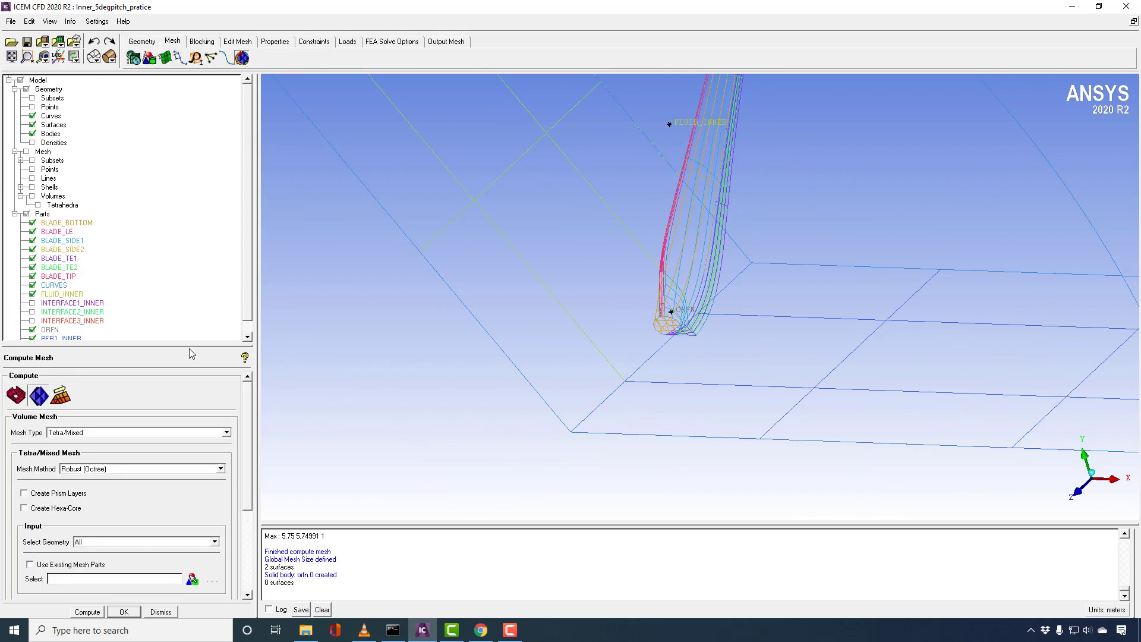
{"action": "left_click", "coordinate": [90, 616]}
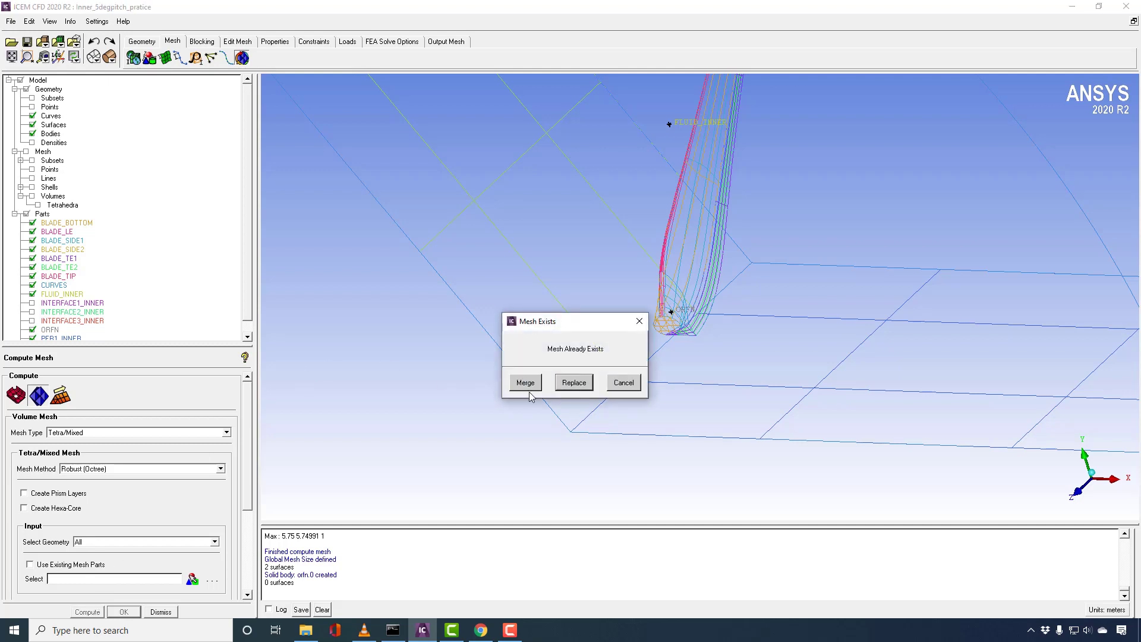
{"action": "left_click", "coordinate": [574, 386]}
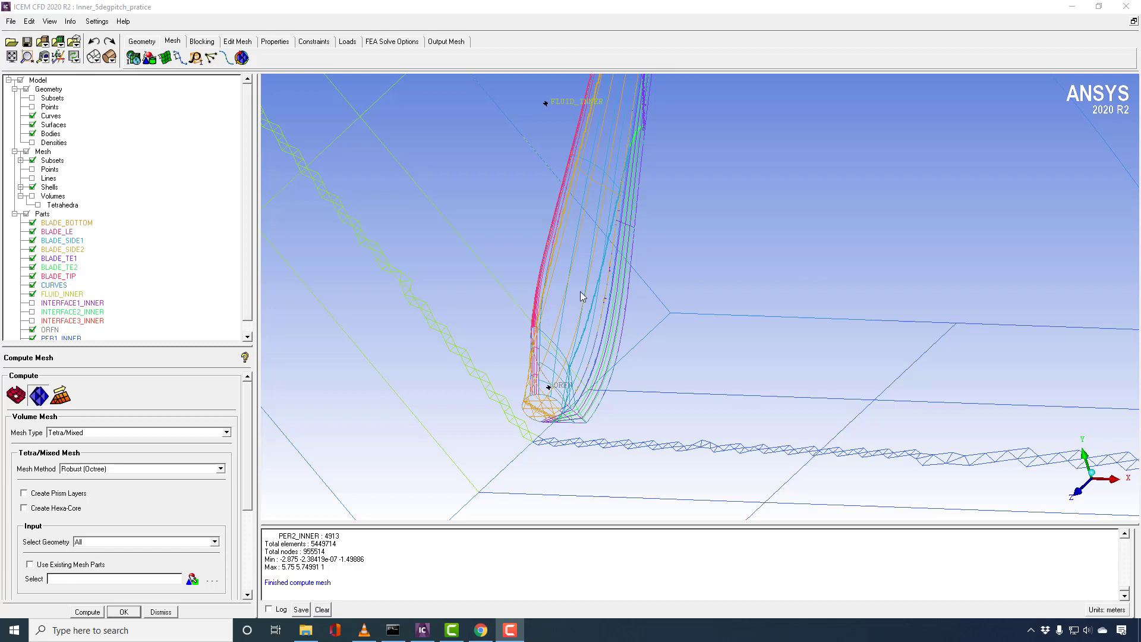
Step: Shade the geometry surfaces solid and display the cut volume mesh around the blade
{"action": "middle_click_drag", "start_coordinate": [536, 174], "coordinate": [536, 215]}
{"action": "left_click_drag", "start_coordinate": [527, 293], "coordinate": [632, 148]}
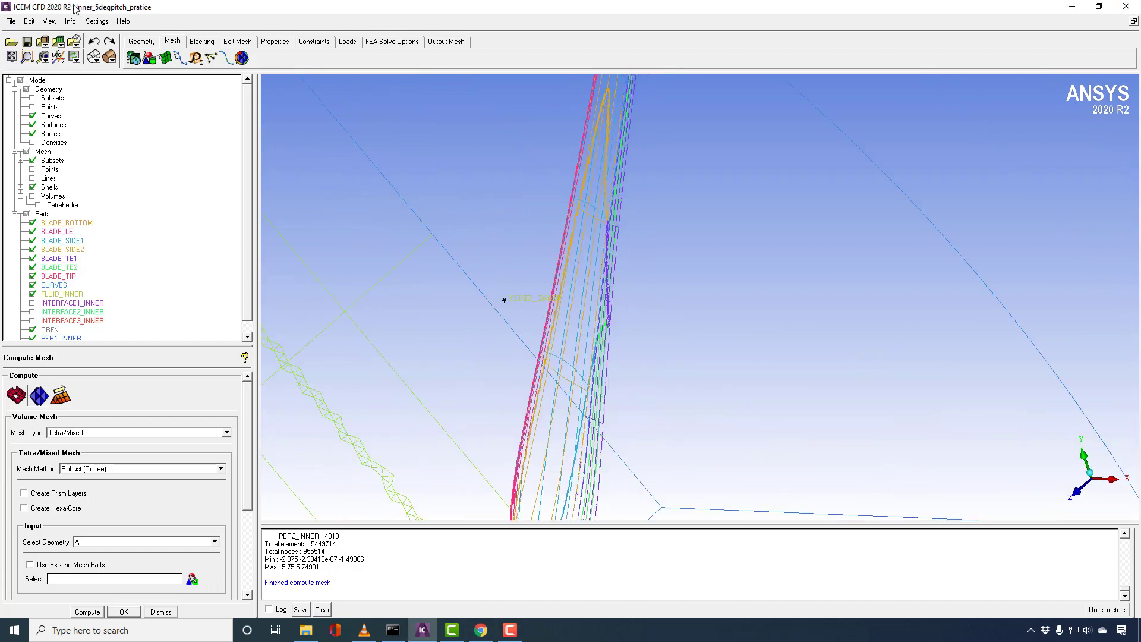
{"action": "left_click", "coordinate": [110, 57]}
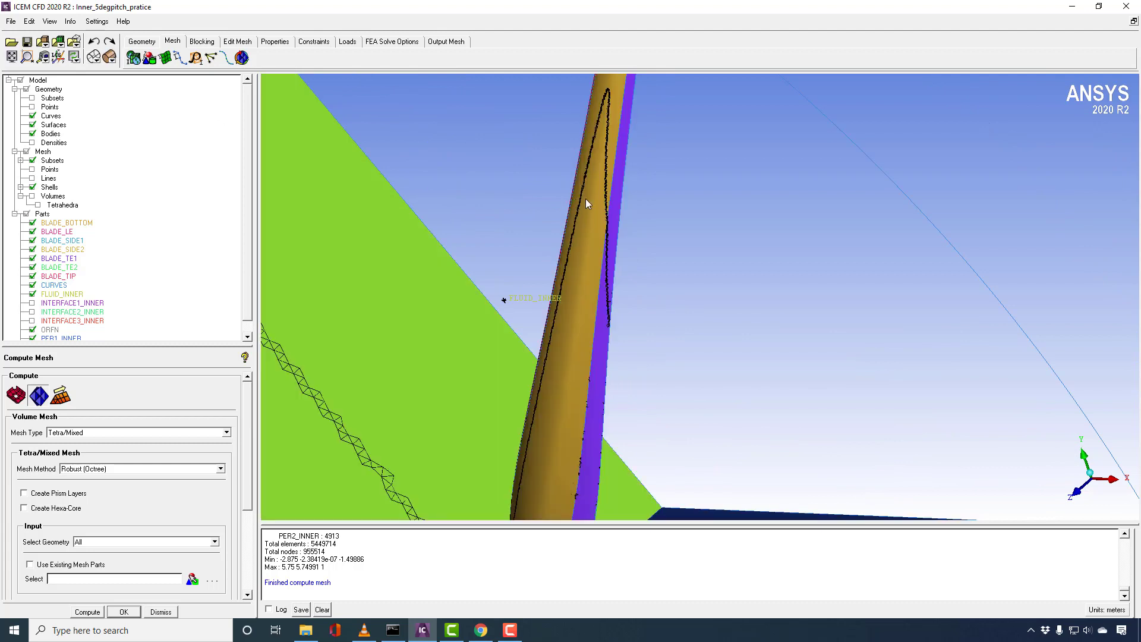
{"action": "left_click_drag", "start_coordinate": [586, 199], "coordinate": [440, 214]}
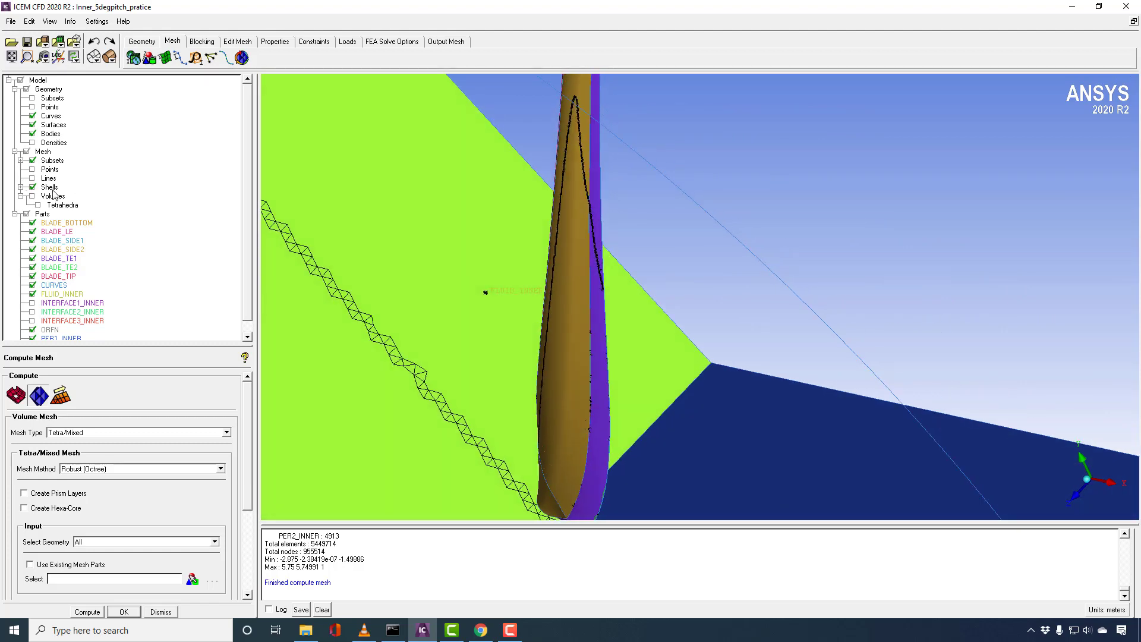
{"action": "left_click", "coordinate": [35, 196]}
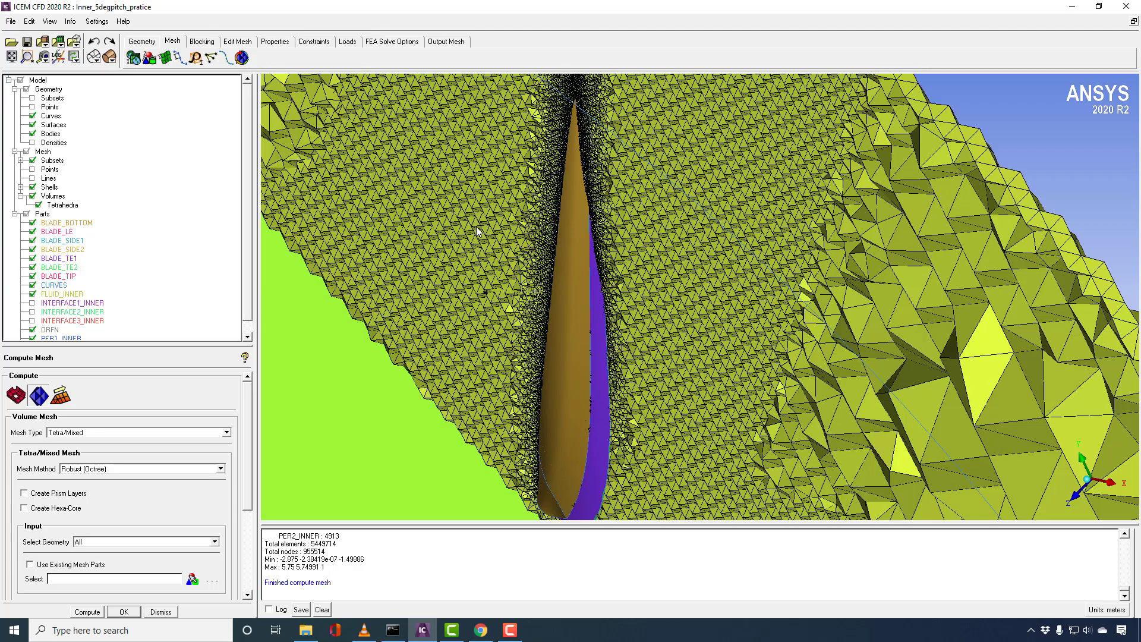
{"action": "mouse_move", "coordinate": [529, 232]}
{"action": "left_mouse_down"}
{"action": "mouse_move", "coordinate": [623, 239]}
{"action": "mouse_move", "coordinate": [518, 332]}
{"action": "left_mouse_up"}
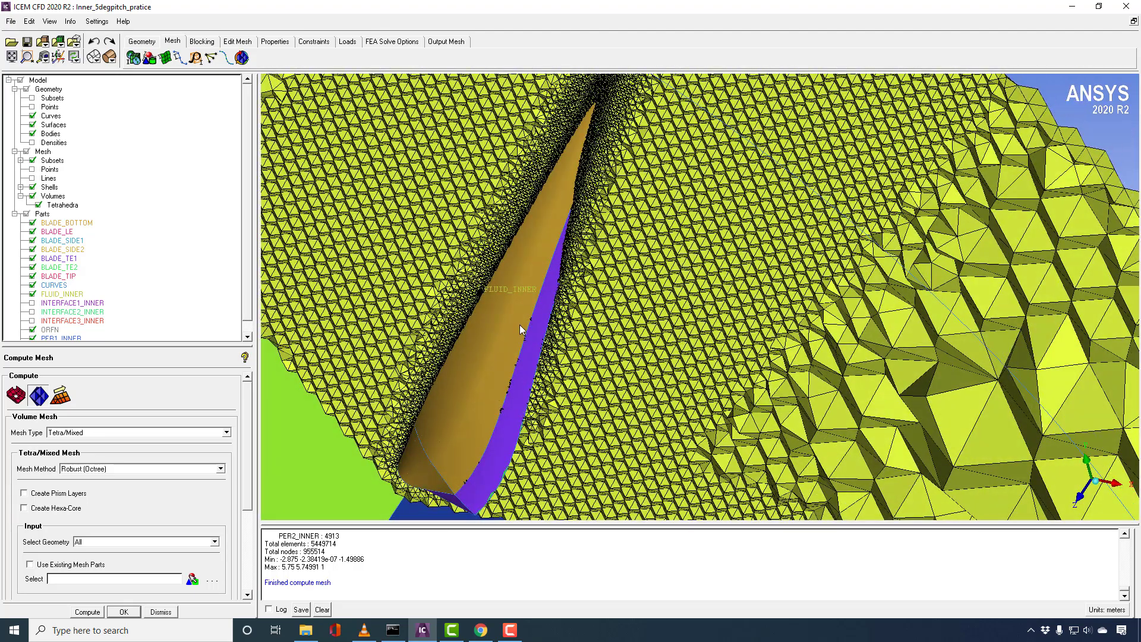
Step: Hide the geometry surfaces and examine the cut volume mesh inside and around the blade near its root
{"action": "left_click", "coordinate": [32, 124]}
{"action": "left_click_drag", "start_coordinate": [511, 261], "coordinate": [540, 236]}
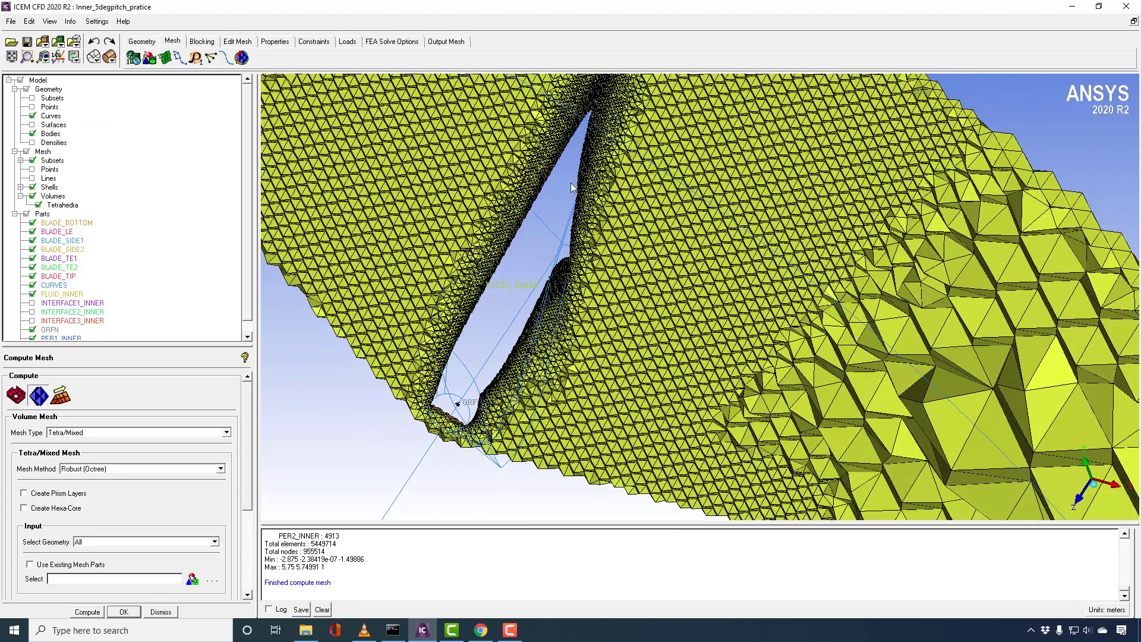
{"action": "left_click_drag", "start_coordinate": [573, 380], "coordinate": [624, 318]}
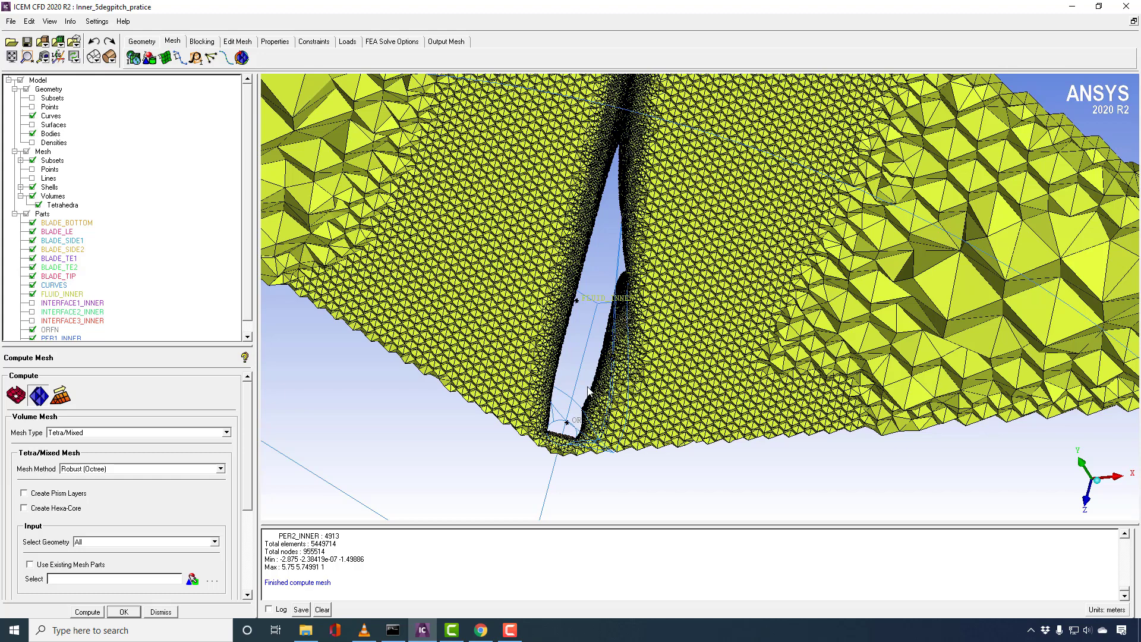
{"action": "left_click_drag", "start_coordinate": [567, 405], "coordinate": [557, 407]}
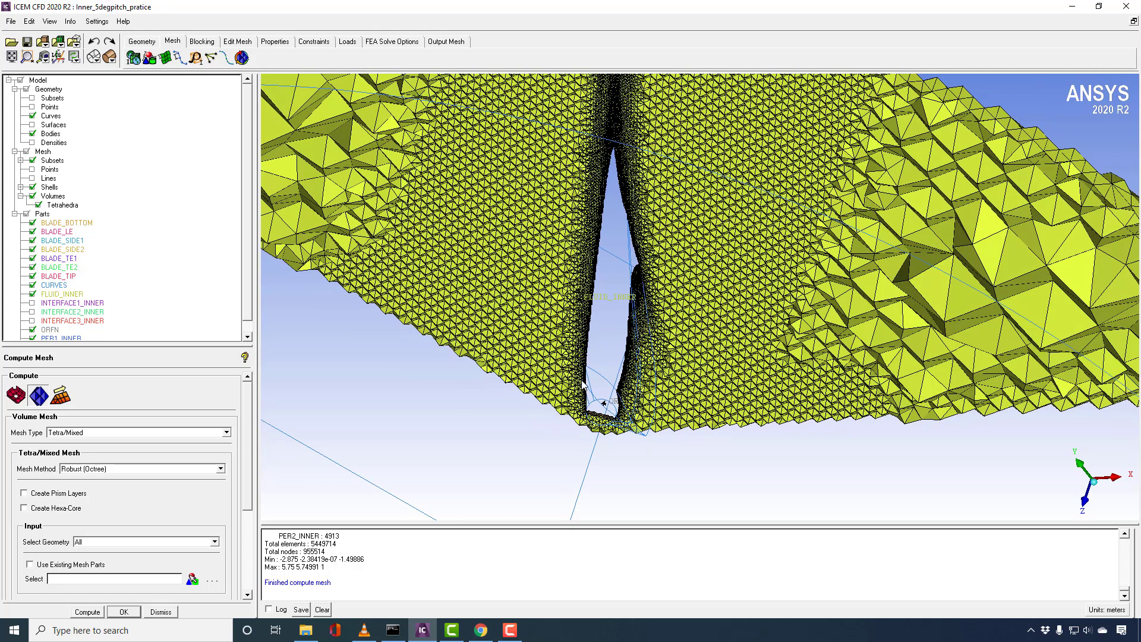